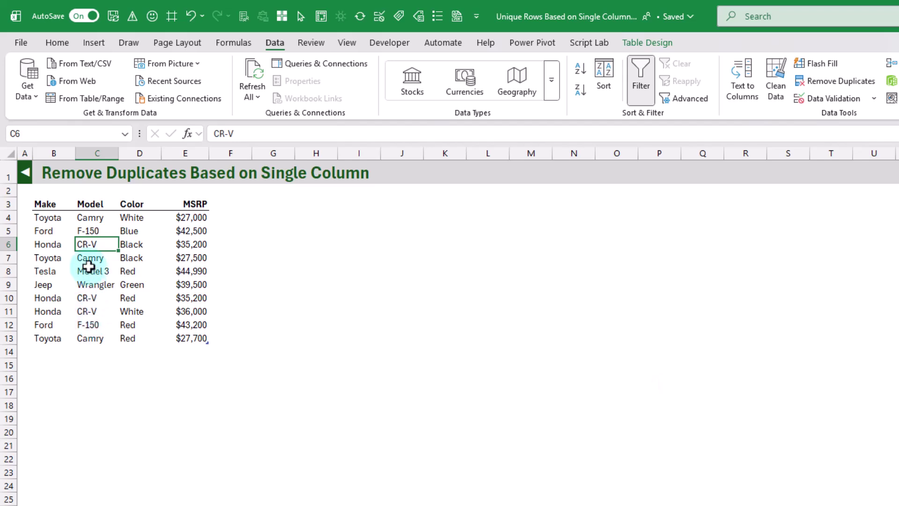
Step: Examine the repeated CR-V entries in the Model column and compare the Color values of those rows
left_click(96, 244)
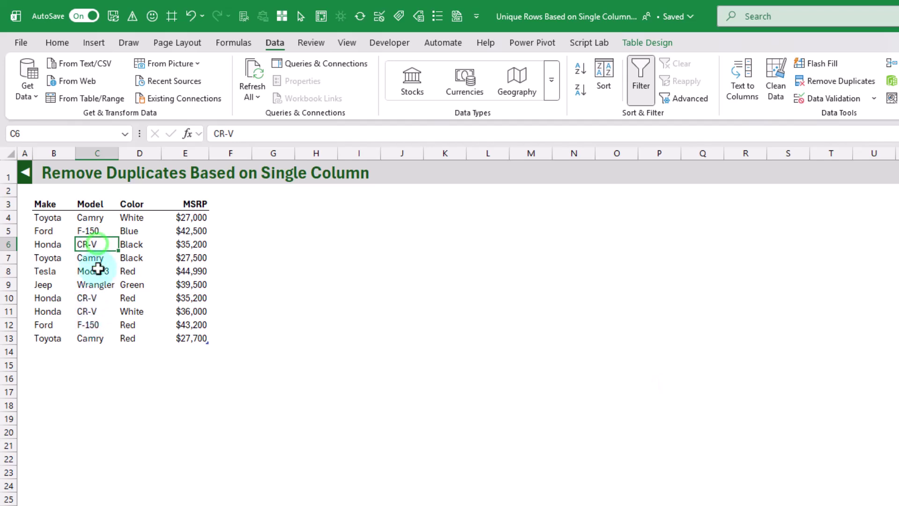
left_click(96, 298)
left_click(96, 311)
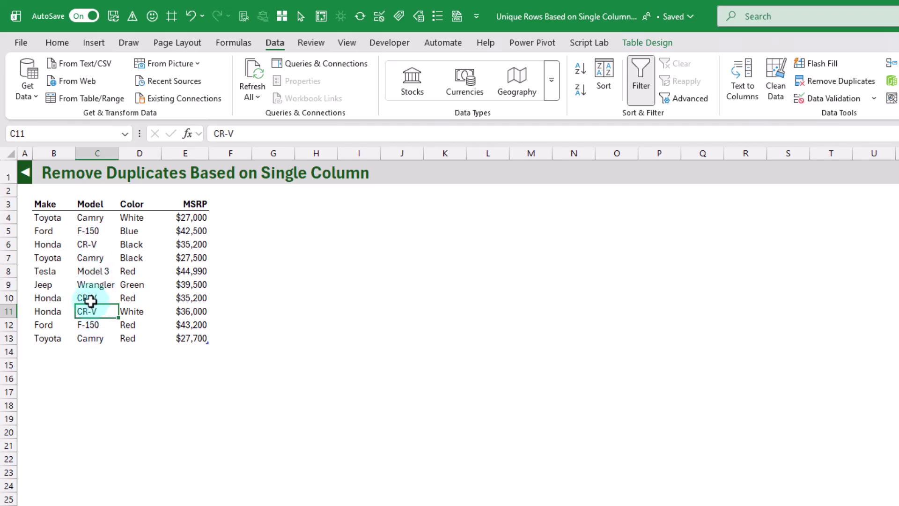
left_click_drag(47, 298, 206, 298)
left_click(131, 297)
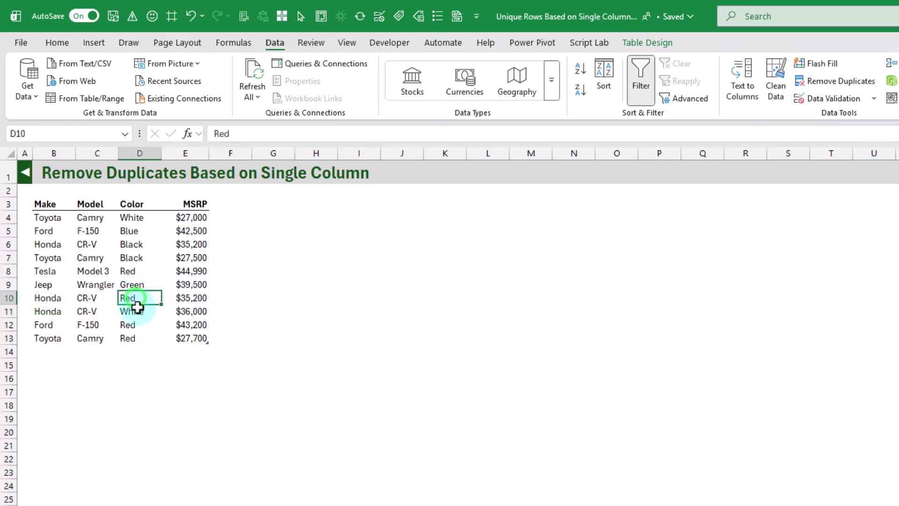
left_click(137, 310)
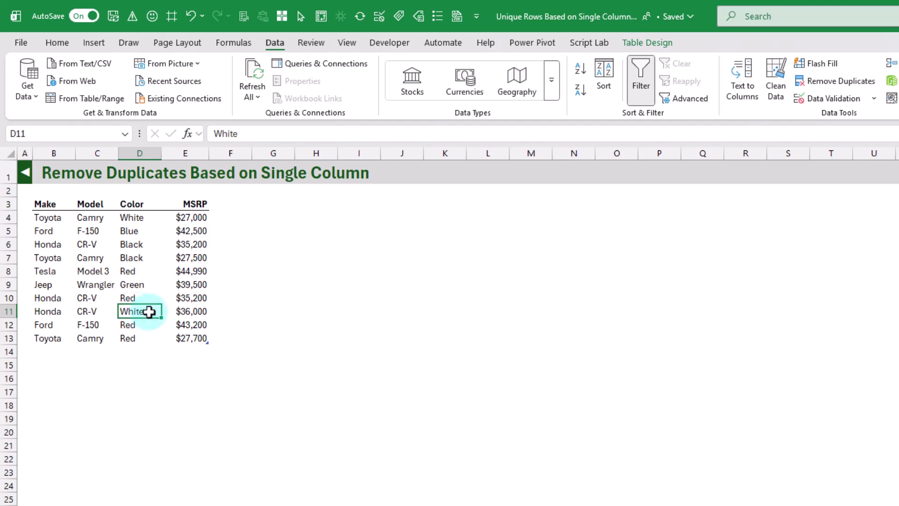
left_click(140, 244)
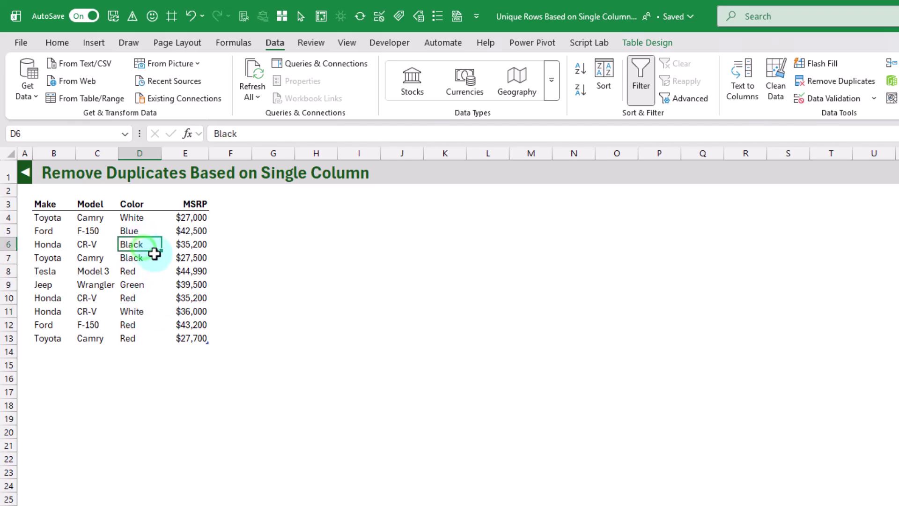
left_click(89, 244)
left_click(89, 298)
left_click(92, 311)
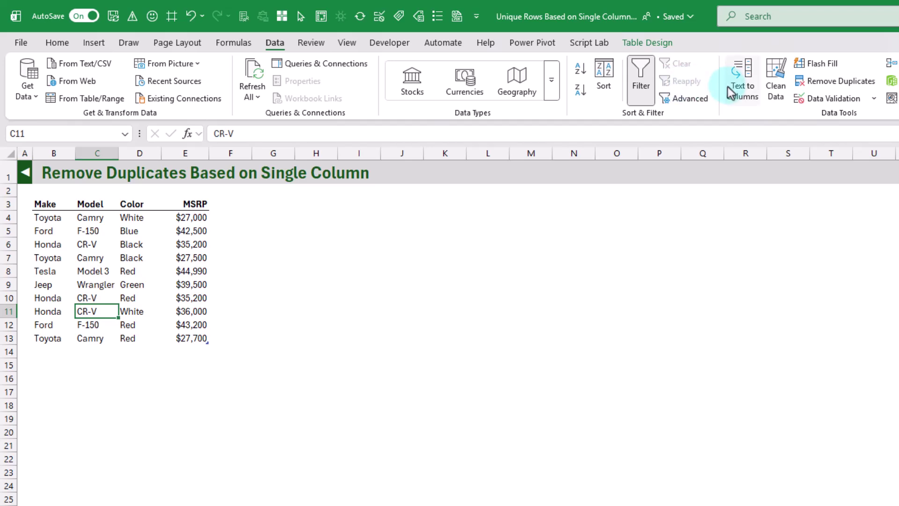
Step: Remove the car table's duplicate rows by comparing only the Model column, and undo the removal
left_click(829, 81)
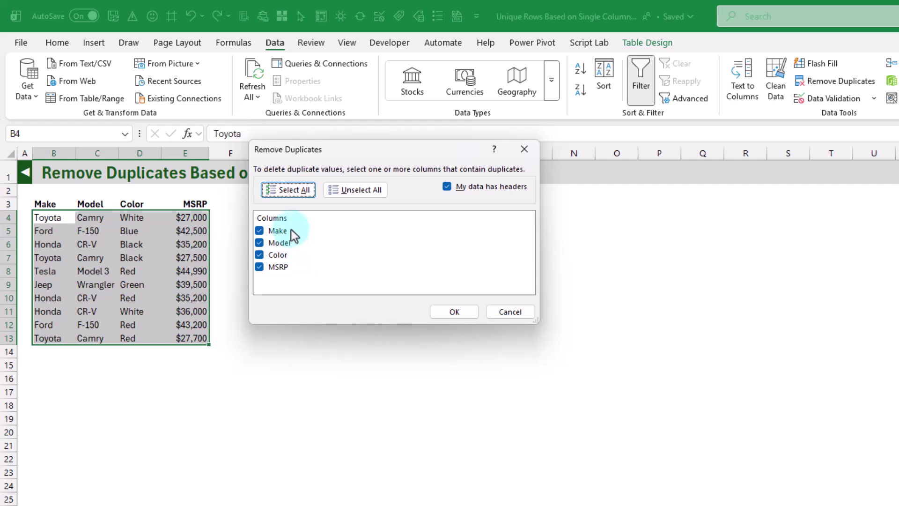
left_click(259, 231)
left_click(260, 255)
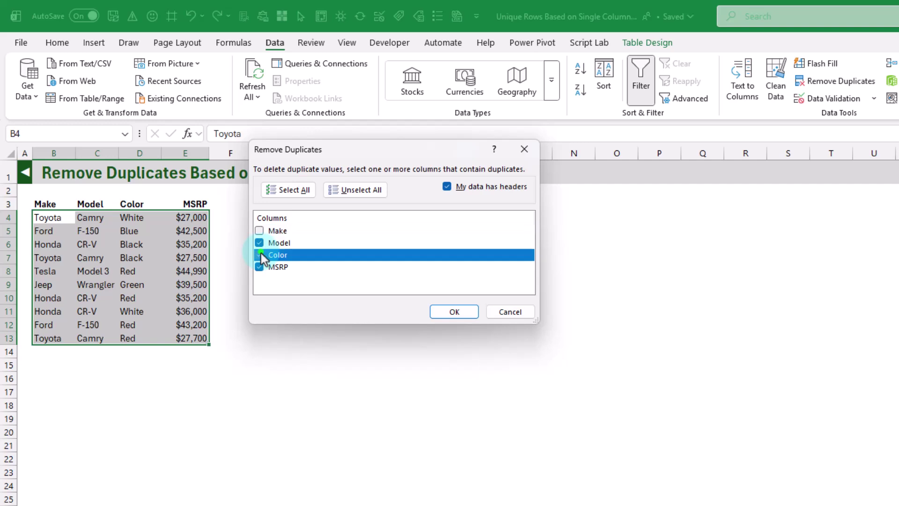
left_click(260, 267)
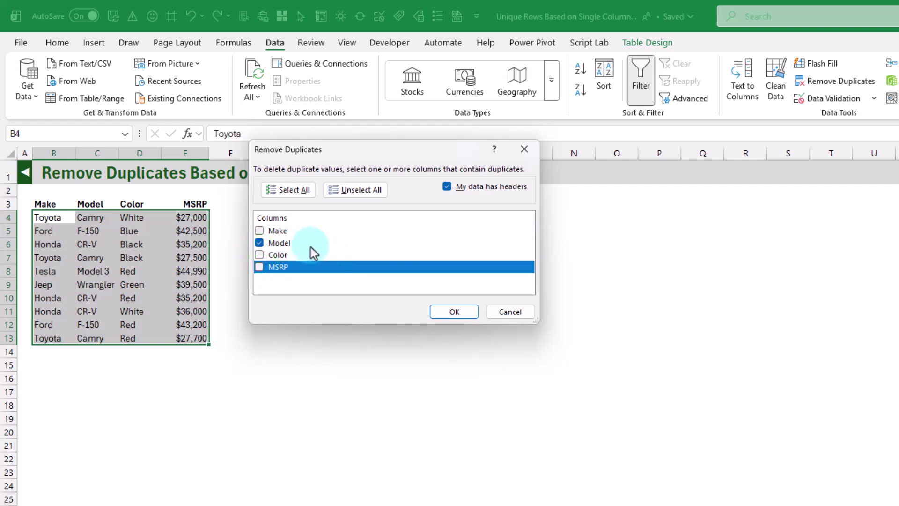
left_click(441, 310)
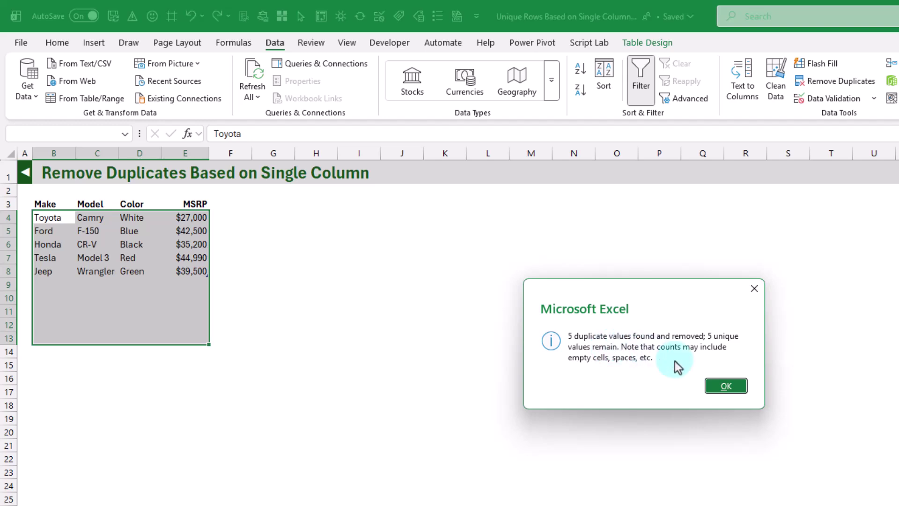
left_click(725, 385)
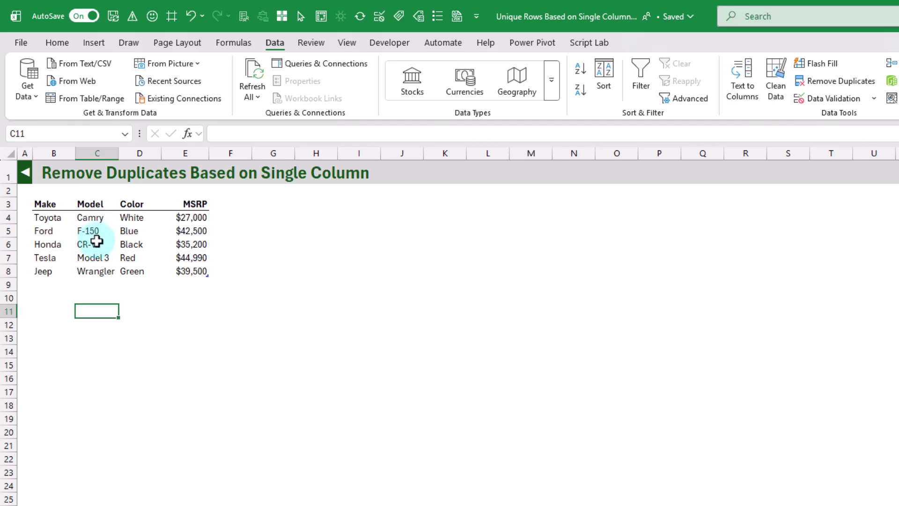
left_click(190, 18)
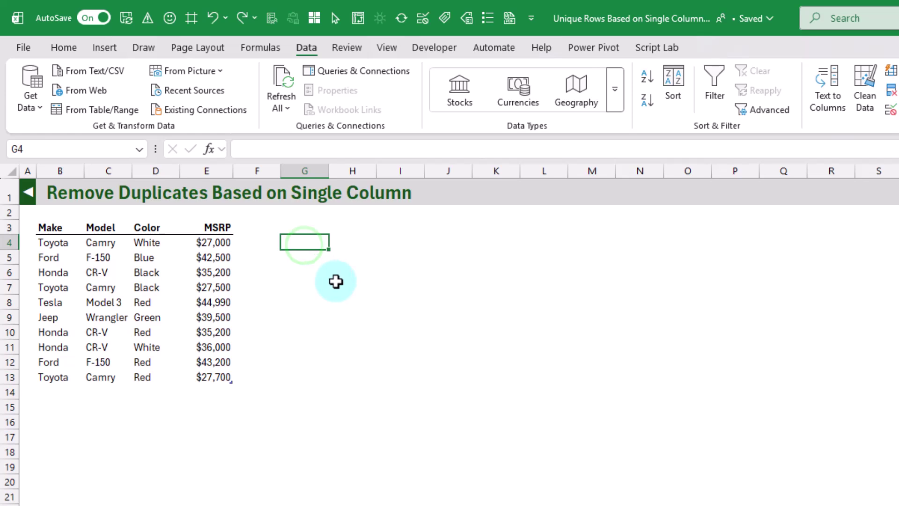
Step: Enter =UNIQUE(tblCars) in cell G4 to return the unique rows of the whole car table
type("=uni")
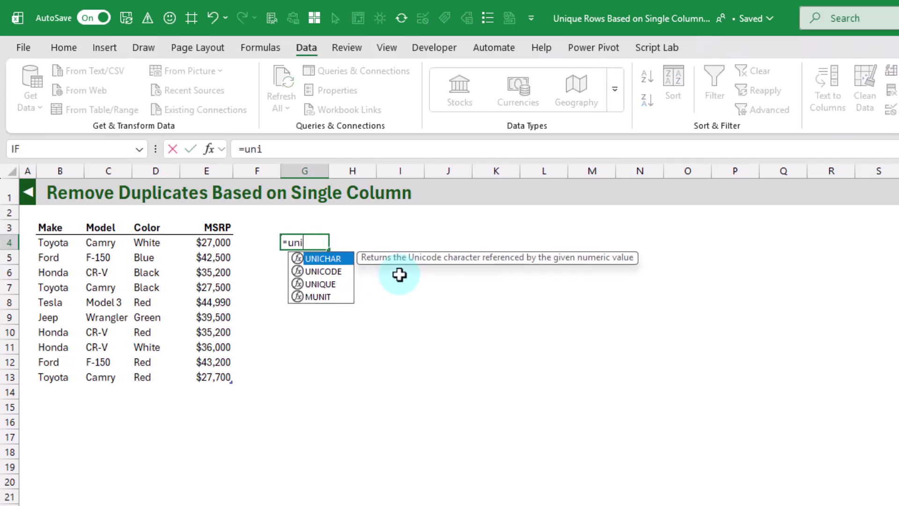
key("Down")
key("Down")
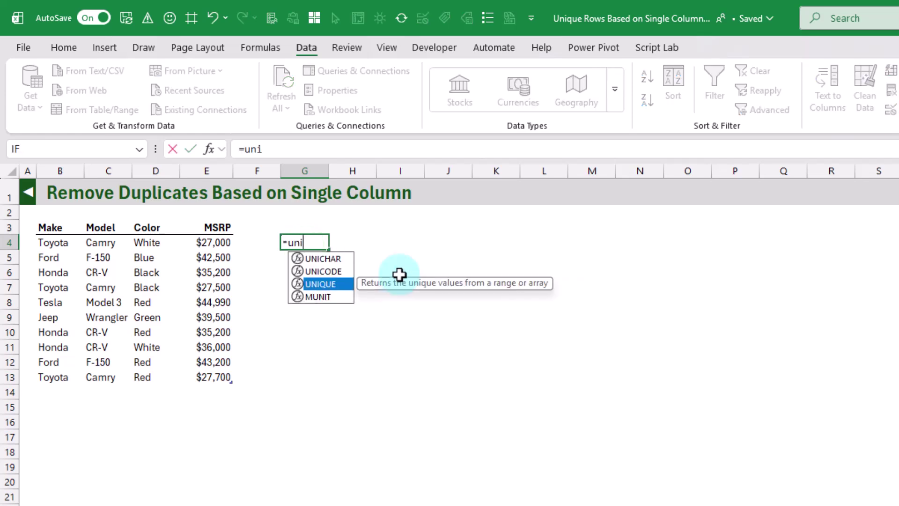
key("Tab")
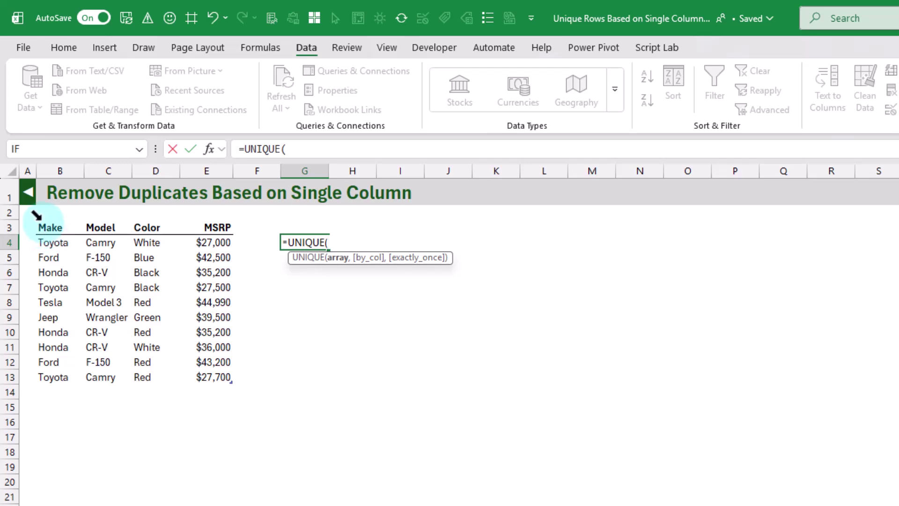
left_click(40, 218)
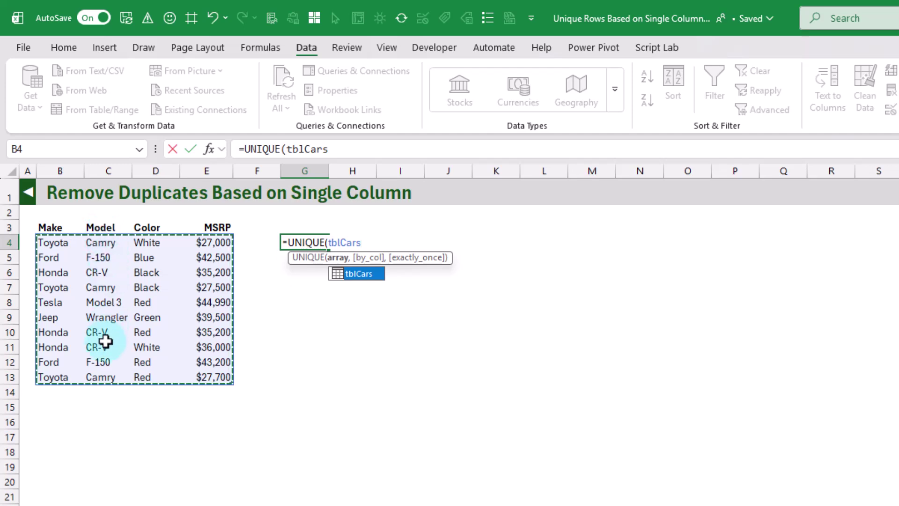
key("Return")
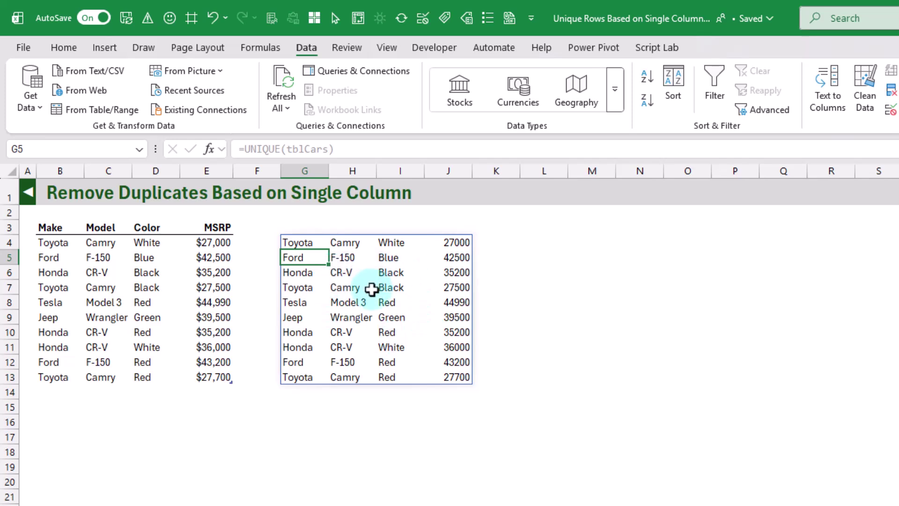
Step: Change the formula in G4 to =UNIQUE(tblCars[Model]) so only the Model column is evaluated
left_click(302, 242)
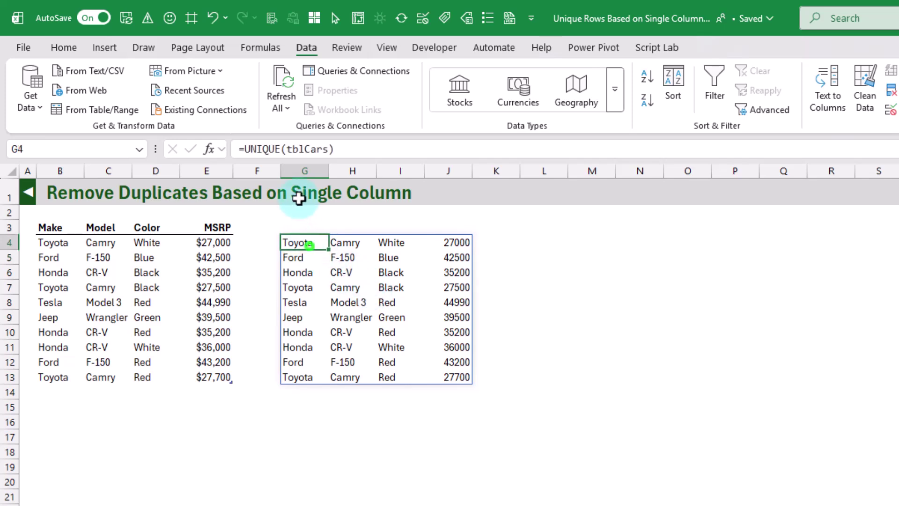
left_click_drag(287, 149, 342, 149)
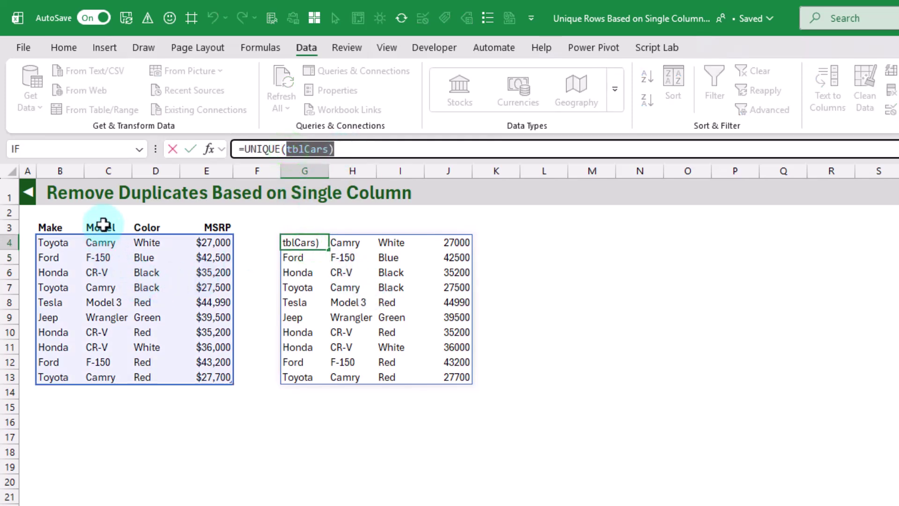
left_click(103, 220)
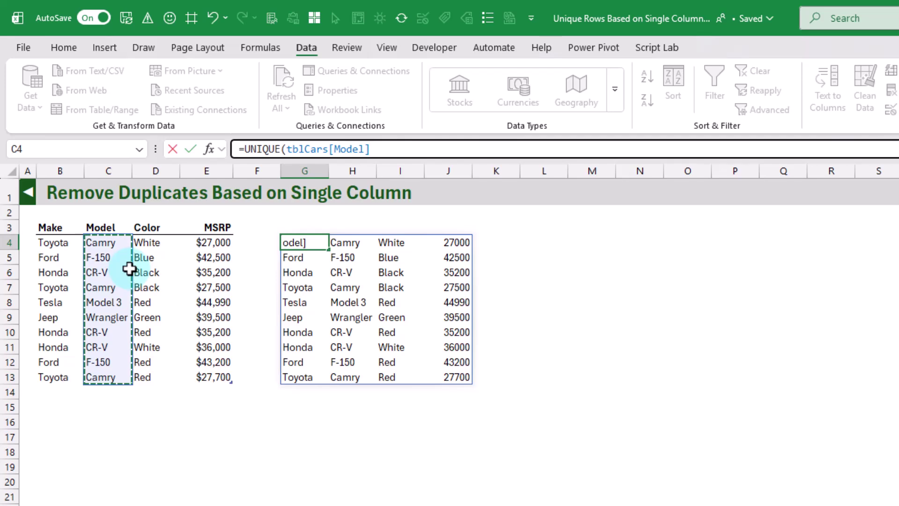
key("Return")
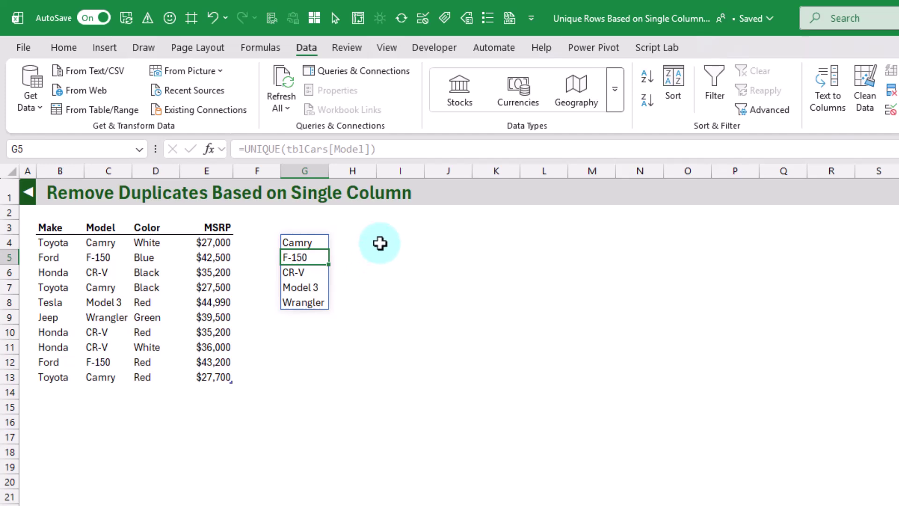
Step: Enter =XLOOKUP(G4,tblCars[Model],tblCars) in cell I4 to return the full table row for the first unique model
left_click(388, 240)
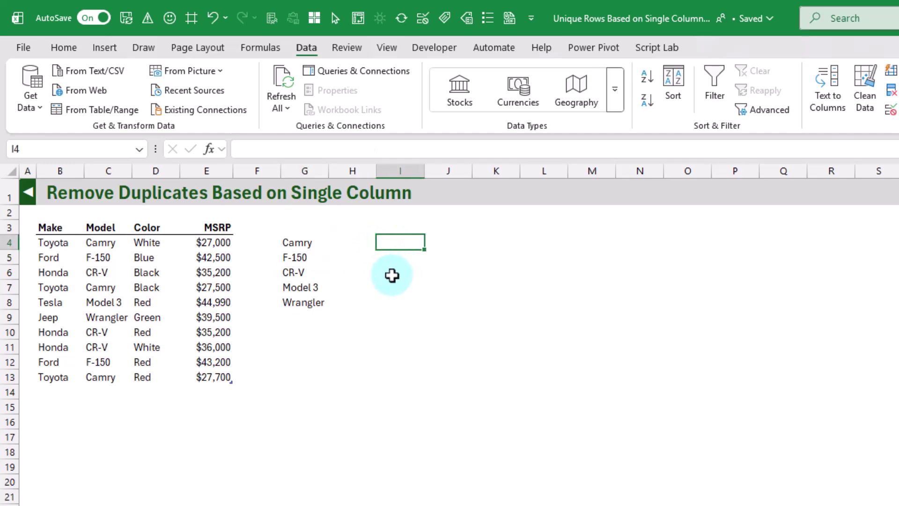
type("=")
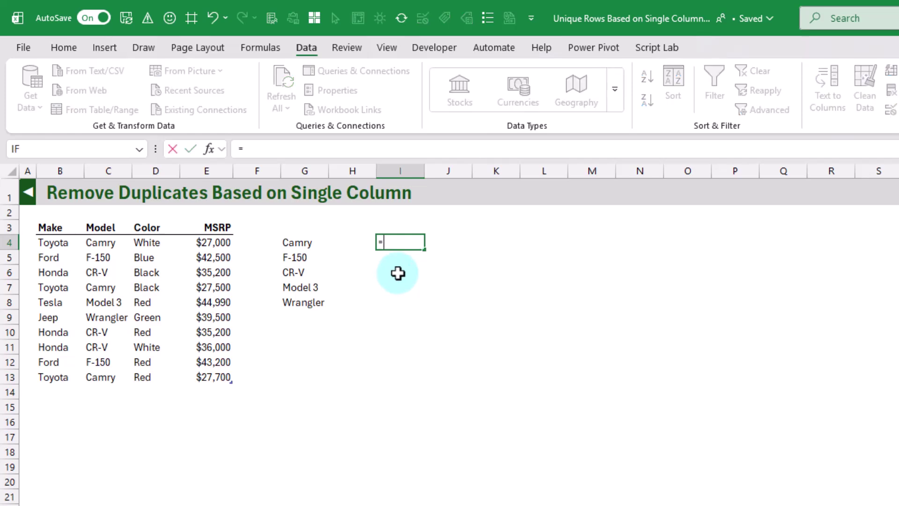
type("xl")
key("Tab")
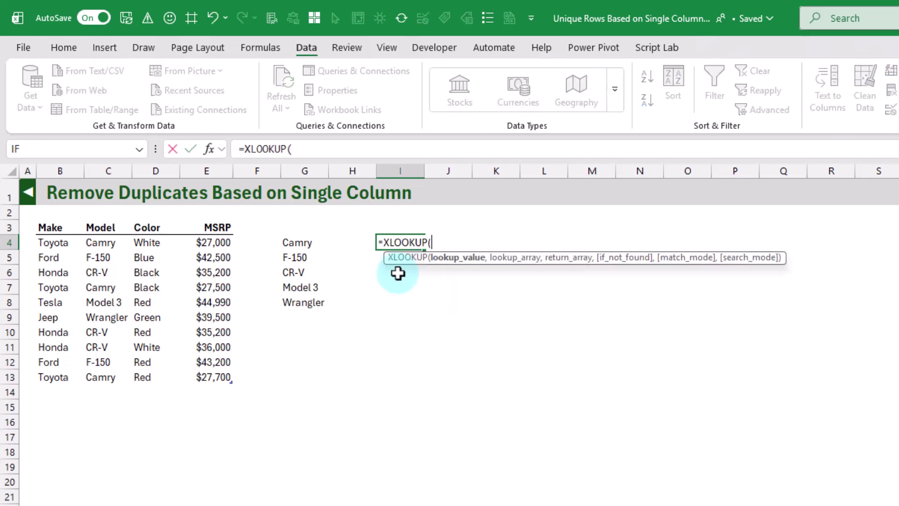
left_click(300, 243)
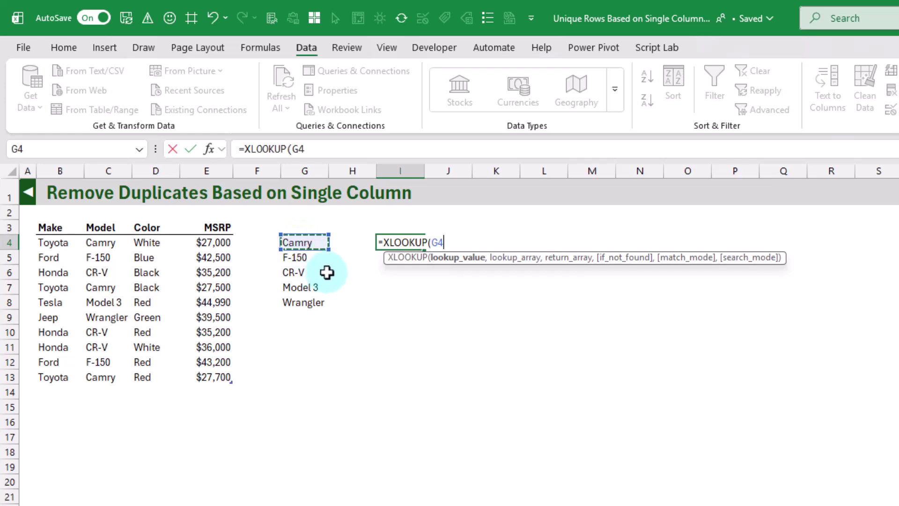
type(",")
left_click(101, 221)
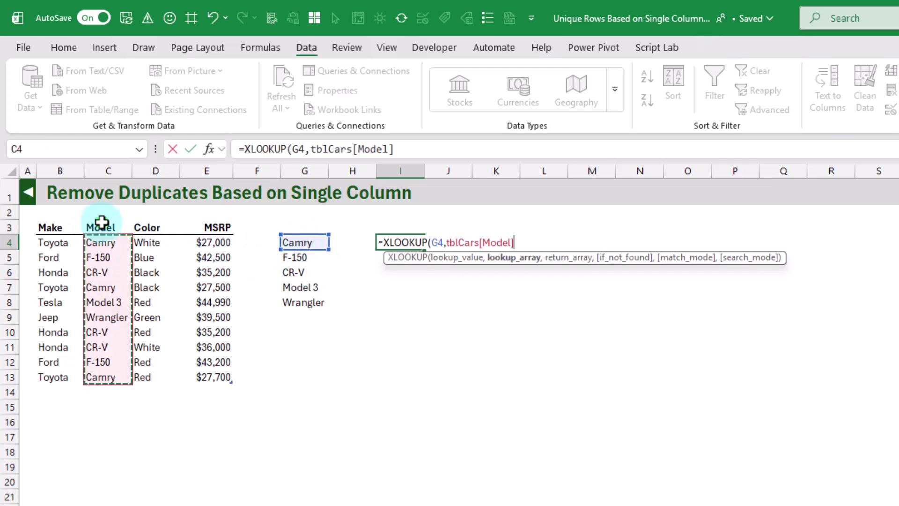
type(",")
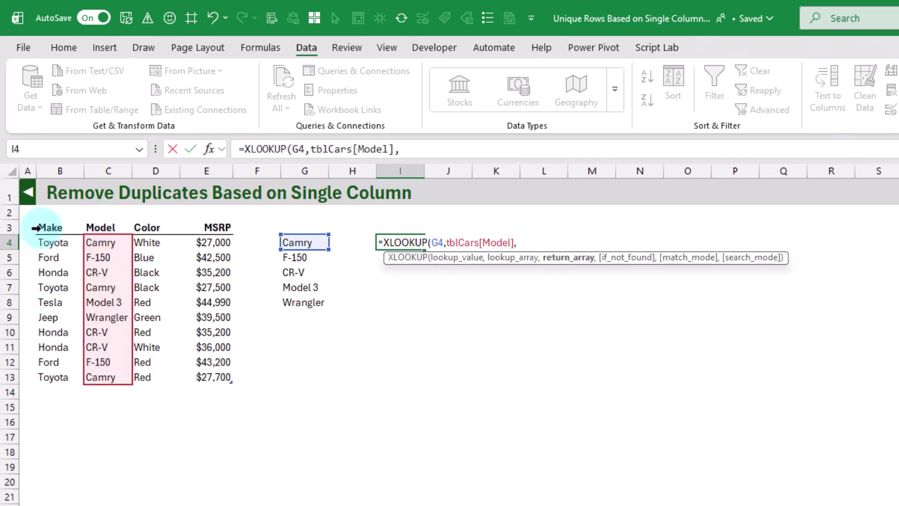
left_click(34, 214)
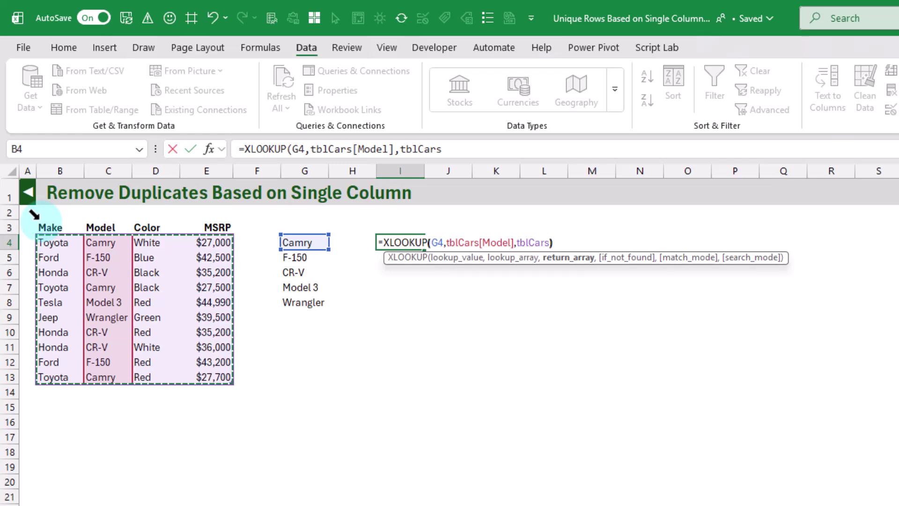
key("Return")
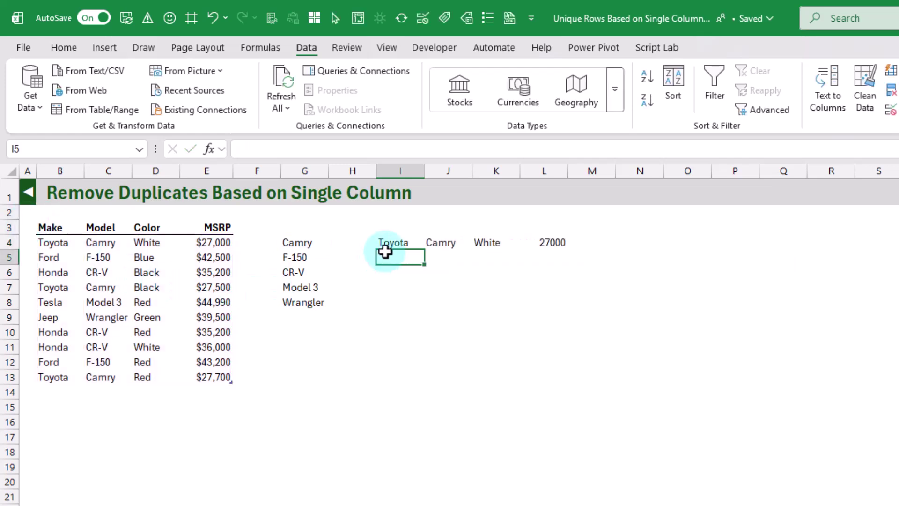
Step: Compare the lookup row starting in I4 with the table's first two Camry rows and inspect the UNIQUE formula in G4
left_click(390, 242)
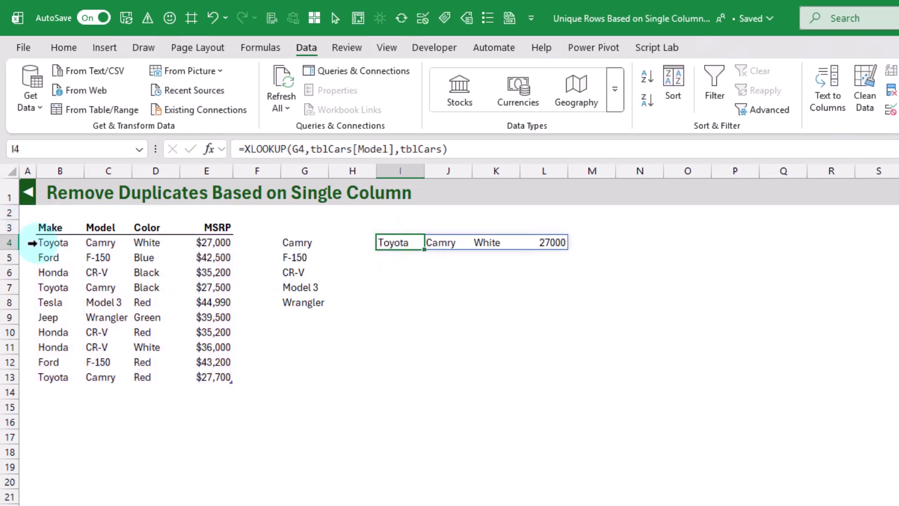
left_click(46, 242)
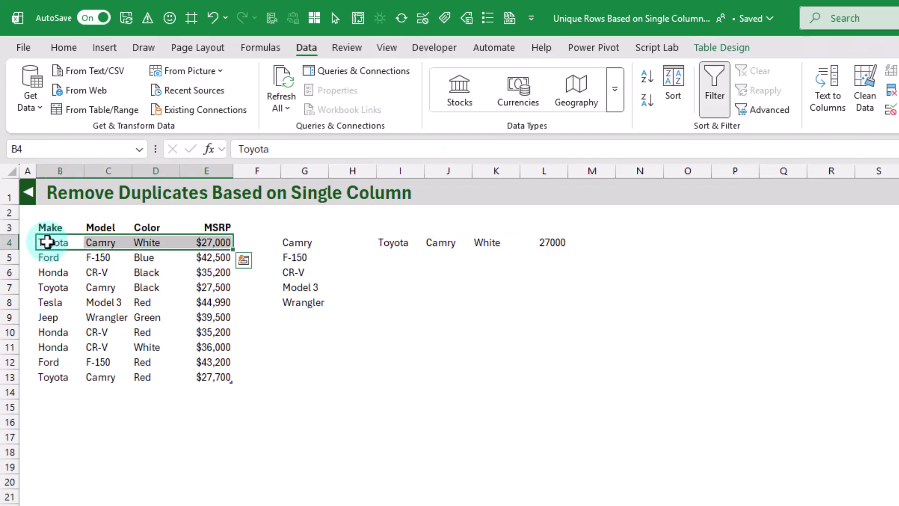
left_click(42, 290)
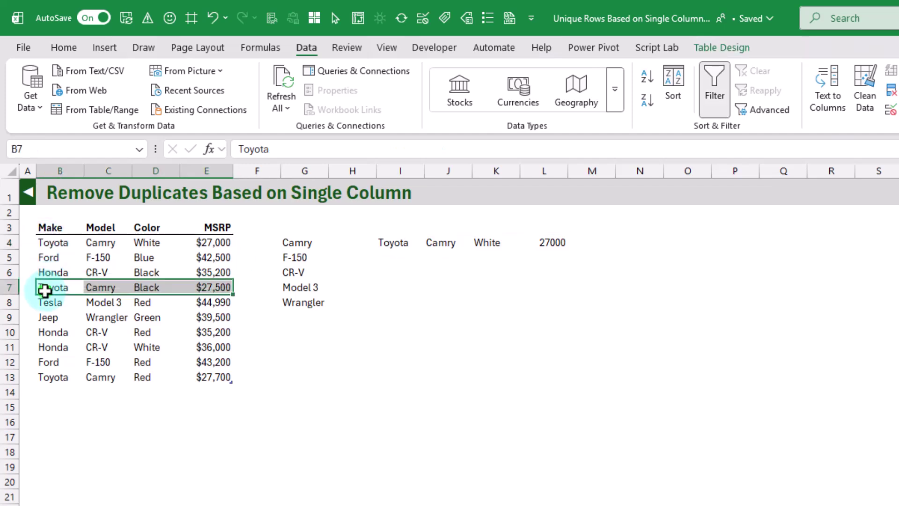
left_click(402, 241)
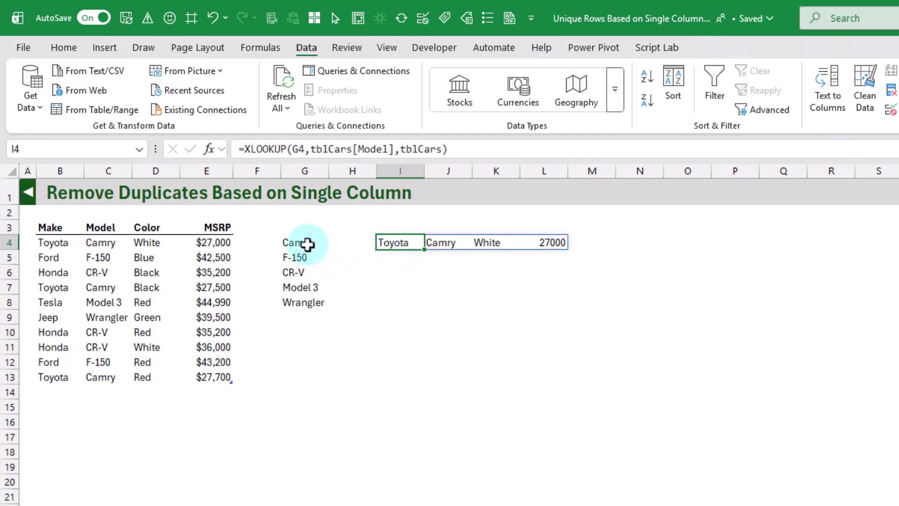
left_click(306, 243)
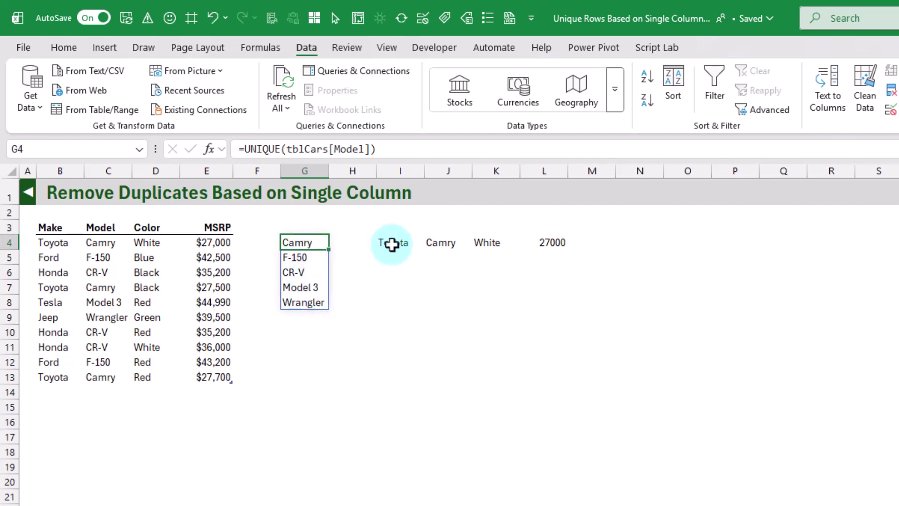
Step: Change the lookup value of the XLOOKUP formula in I4 to the whole spilled model list, G4#
left_click(390, 243)
left_click(475, 150)
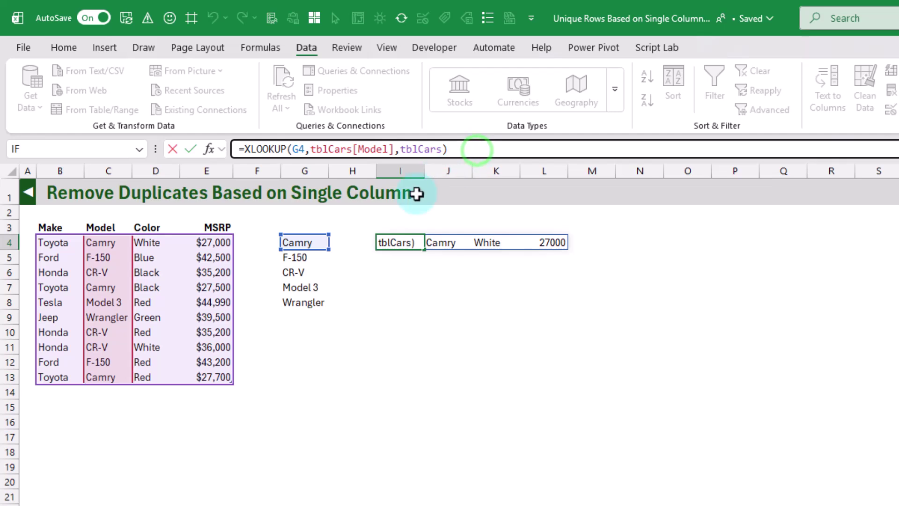
left_click_drag(327, 247, 328, 302)
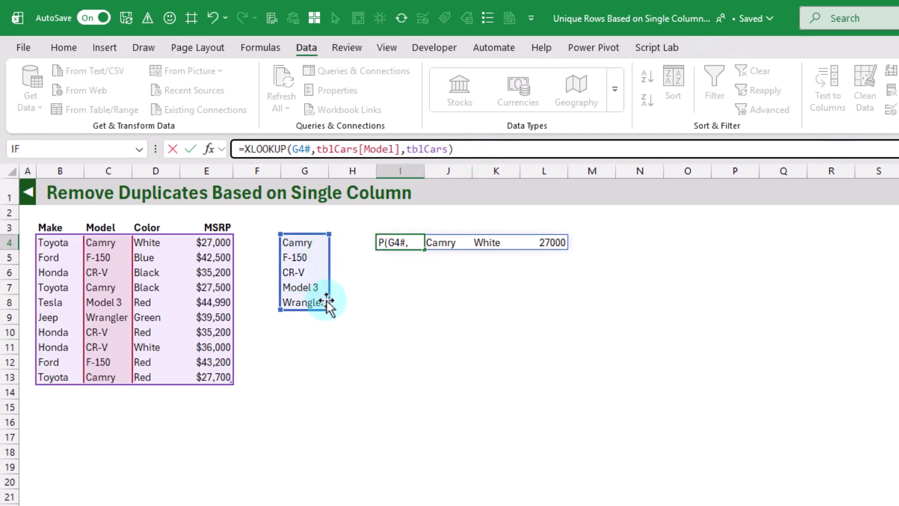
left_click(190, 149)
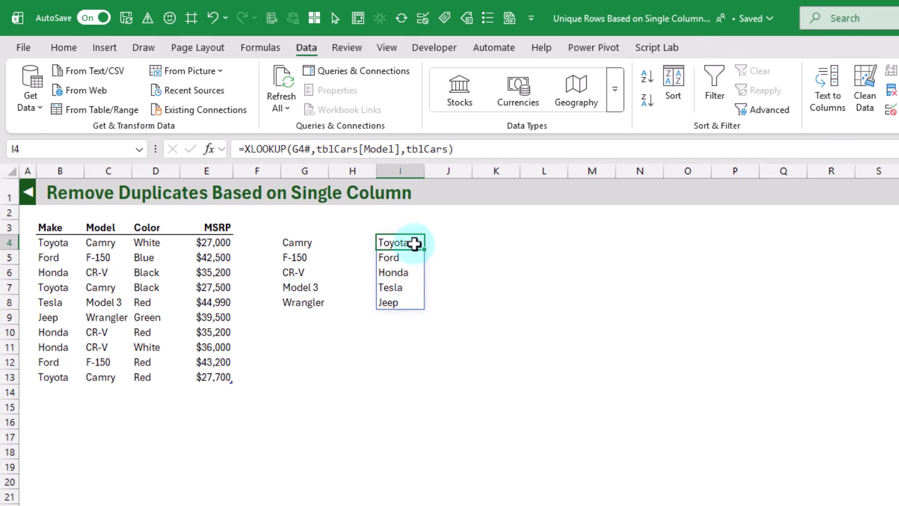
left_click(311, 243)
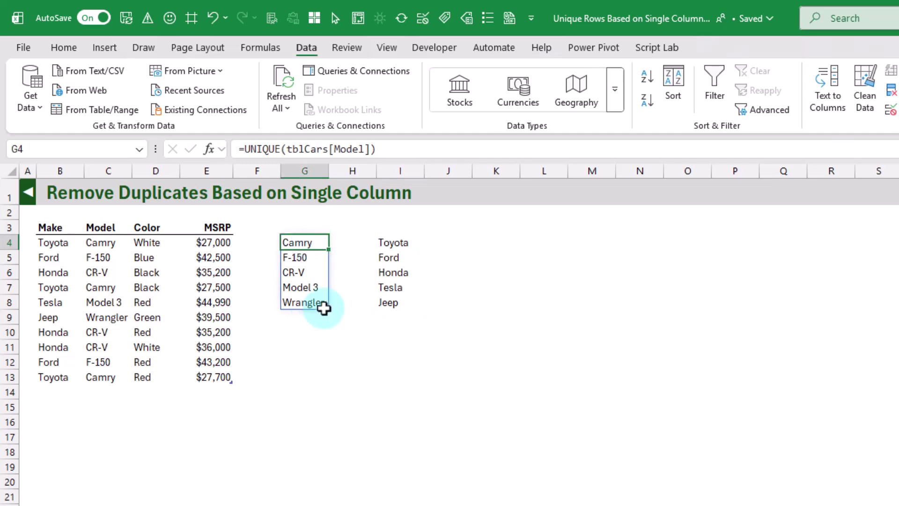
Step: Begin wrapping the XLOOKUP in I4 in a REDUCE function with an empty string "" as its initial value
left_click(389, 242)
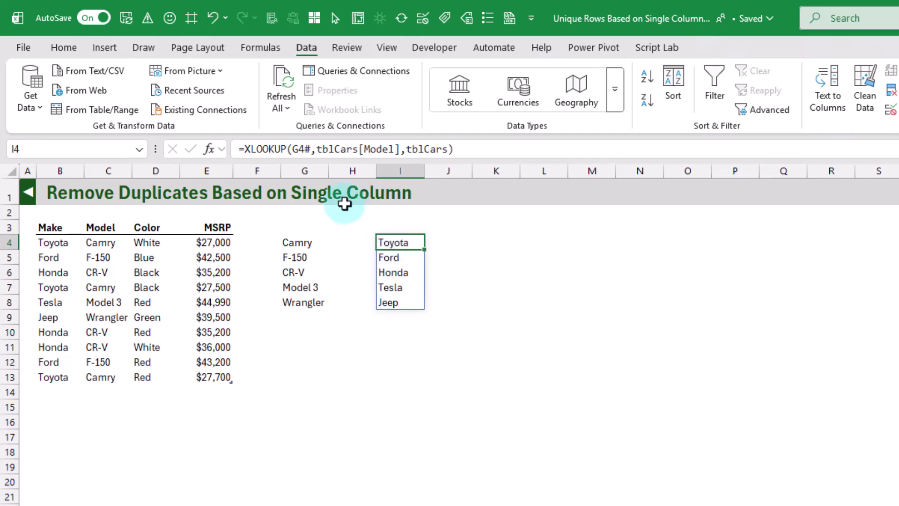
left_click(244, 148)
type("RE")
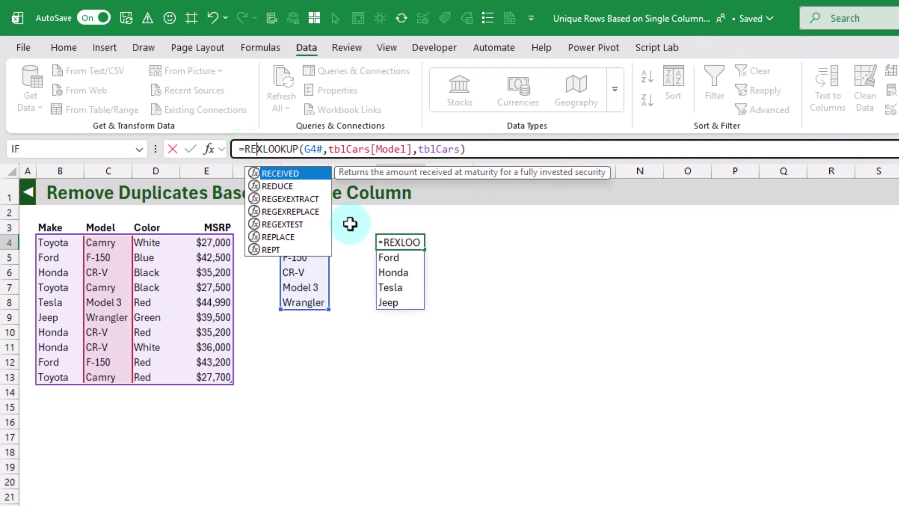
key("Down")
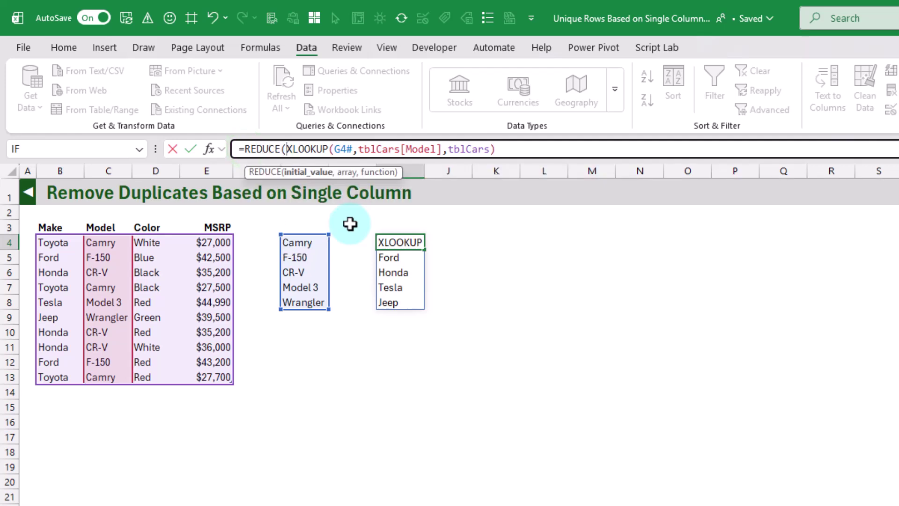
type("\"\"")
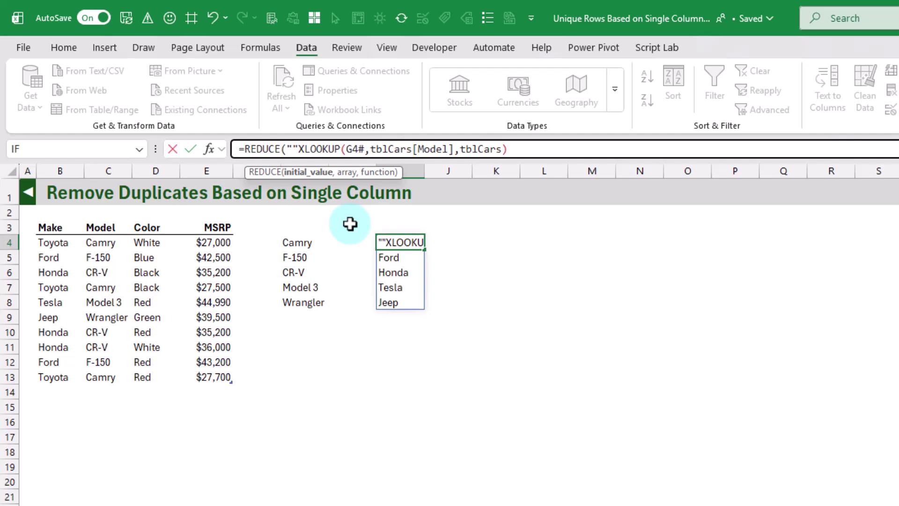
type(",")
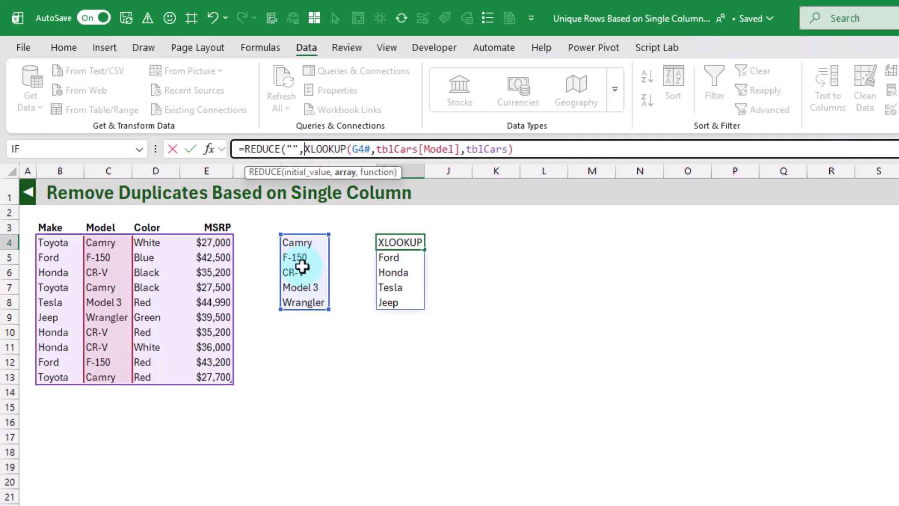
Step: Add UNIQUE(tblCars[Model]) as the array argument of REDUCE, ahead of the XLOOKUP
type("UNI")
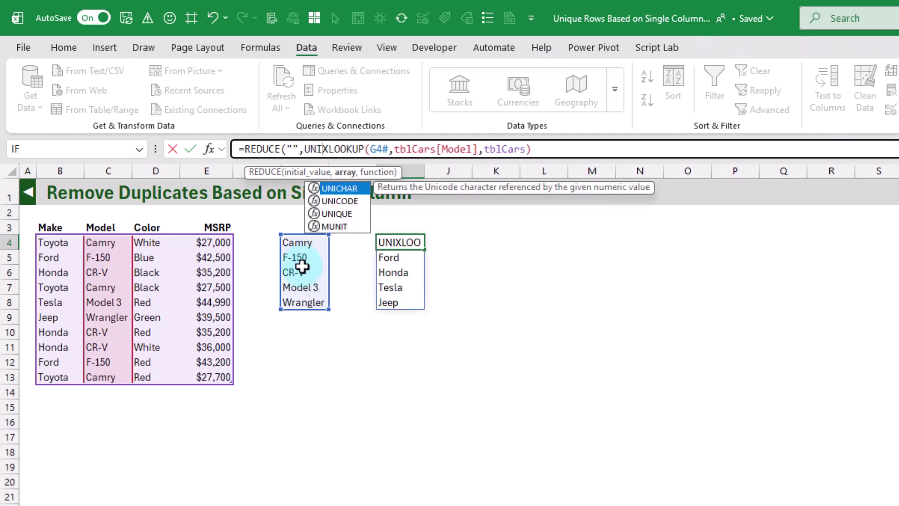
key("Down")
key("Down")
key("Tab")
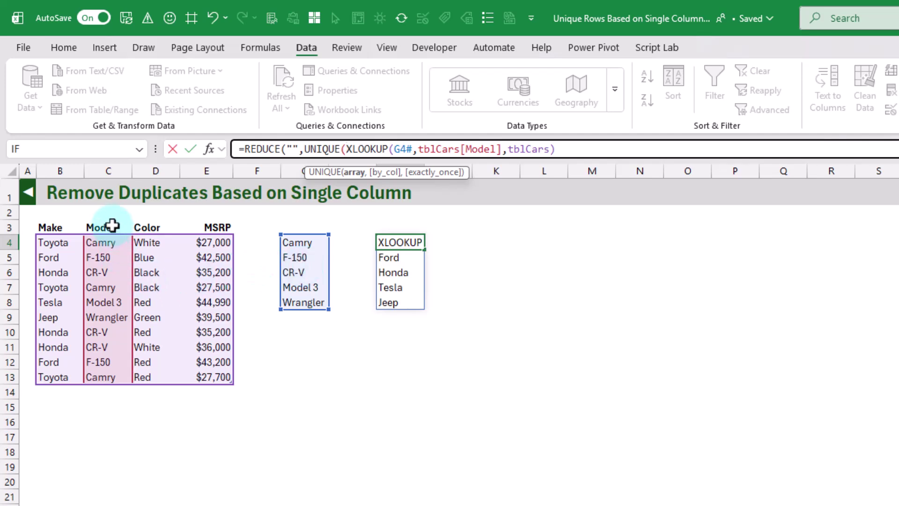
left_click(112, 221)
type("),")
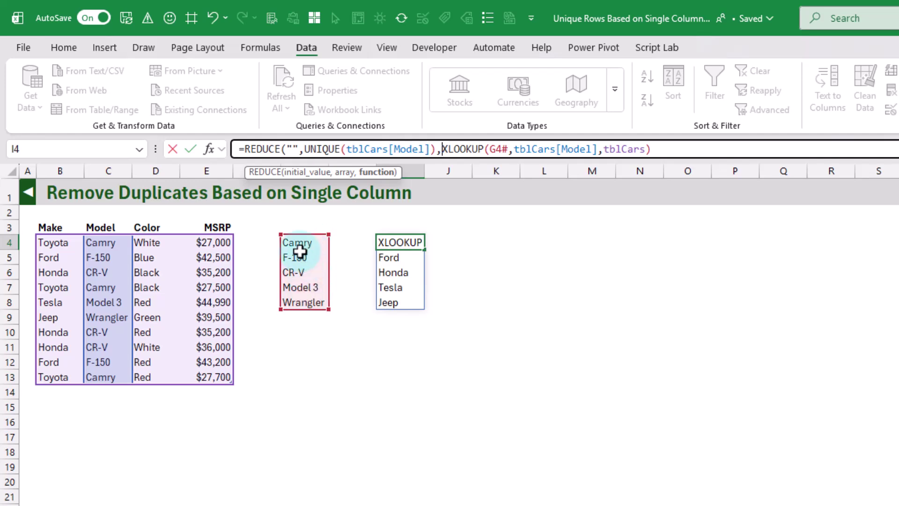
Step: Add a LAMBDA with parameters a and v as REDUCE's function, with the existing XLOOKUP as its calculation
type("LAMB")
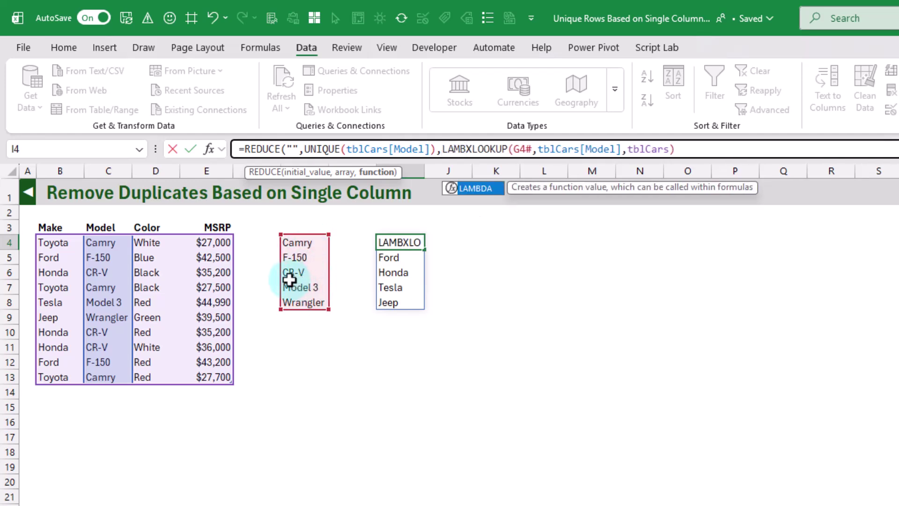
key("Tab")
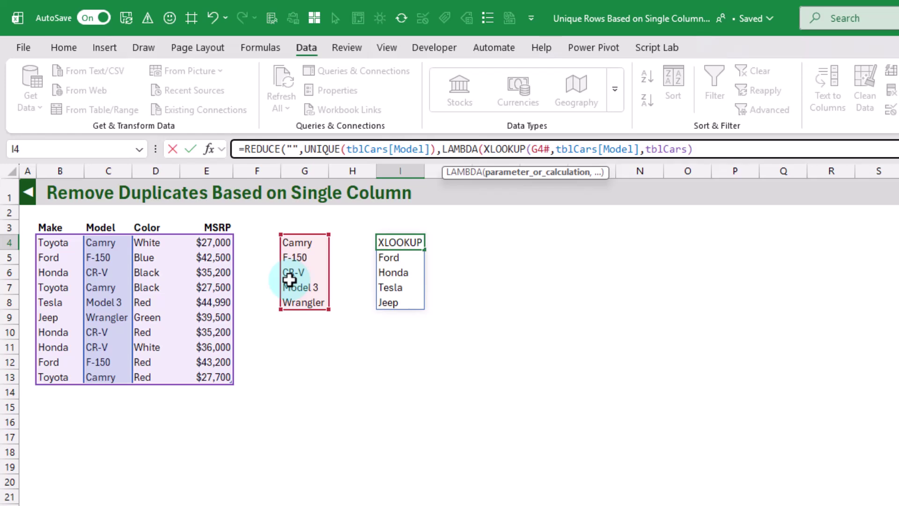
type("a,v,")
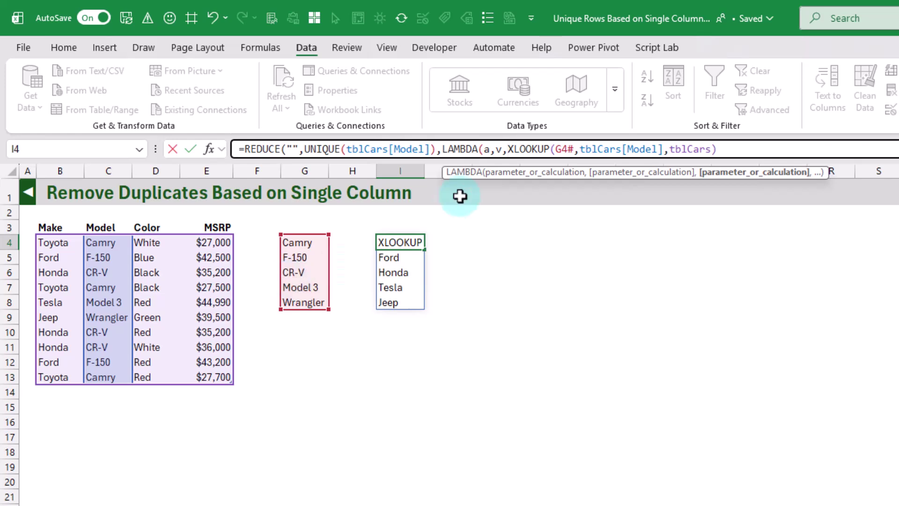
left_click_drag(507, 148, 716, 149)
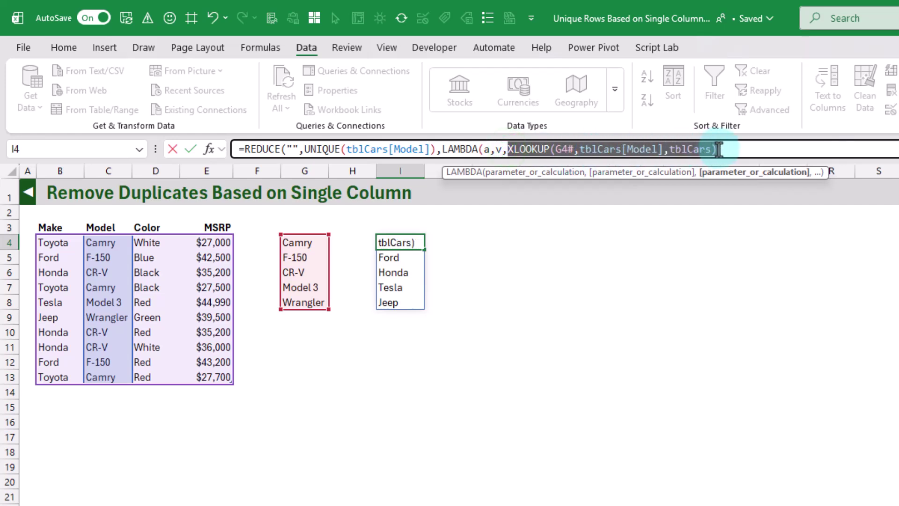
left_click(719, 149)
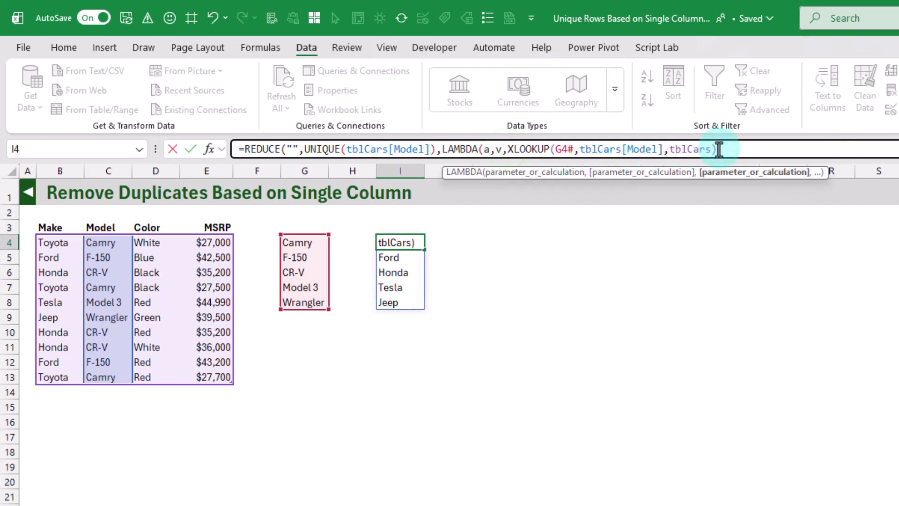
double_click(498, 149)
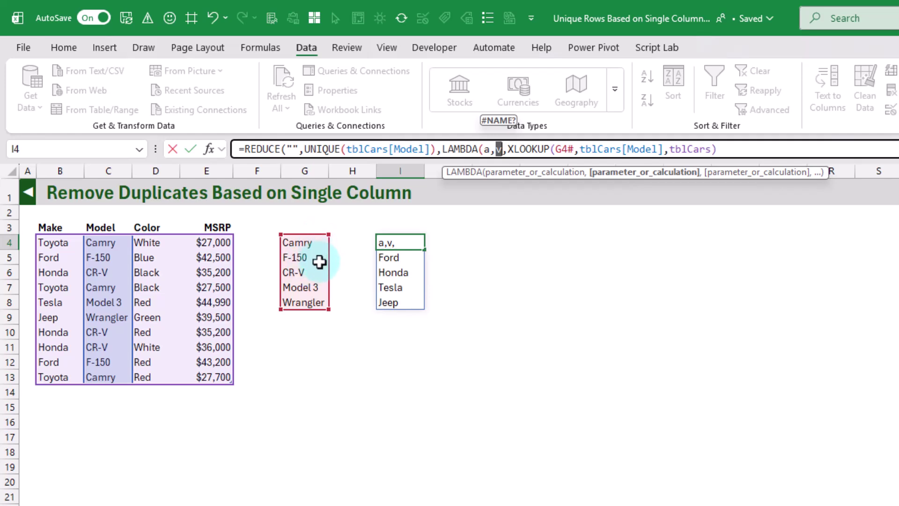
left_click(507, 148)
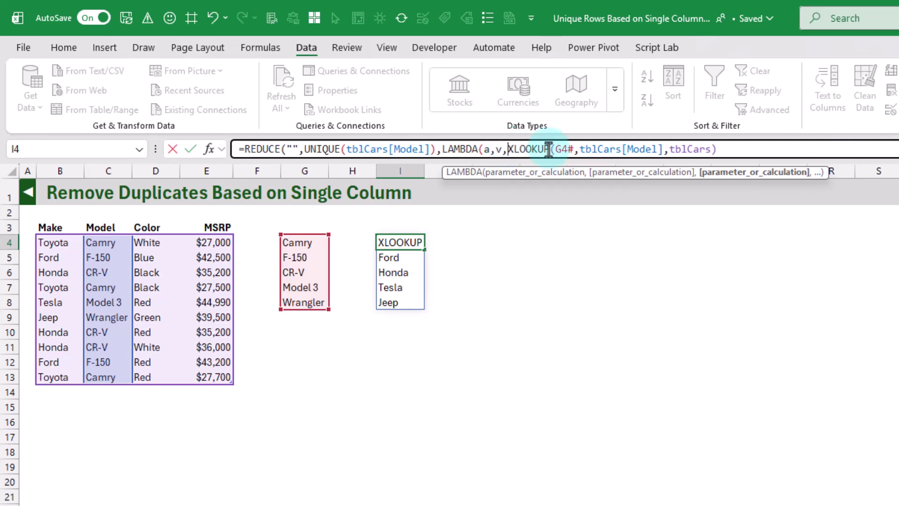
Step: Replace the XLOOKUP's lookup value G4# with v and review its lookup and return arrays
left_click_drag(555, 149, 571, 149)
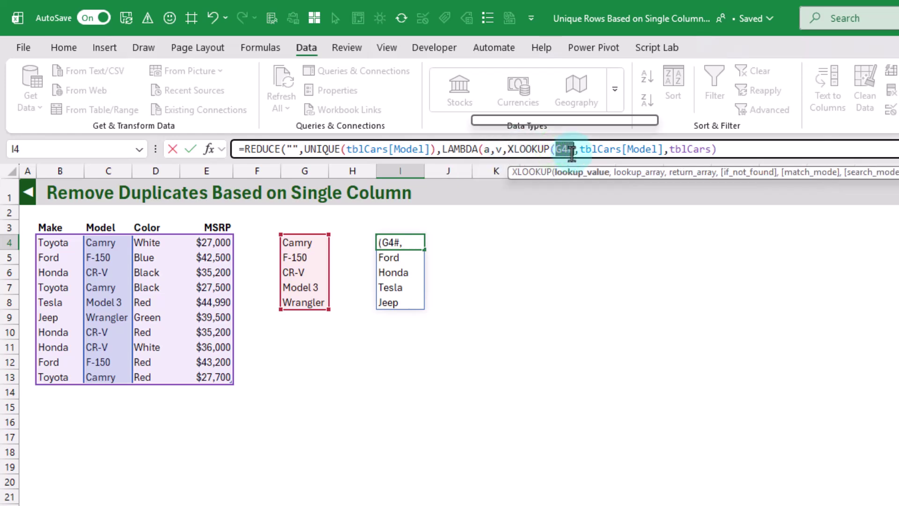
type("v")
left_click_drag(568, 149, 650, 152)
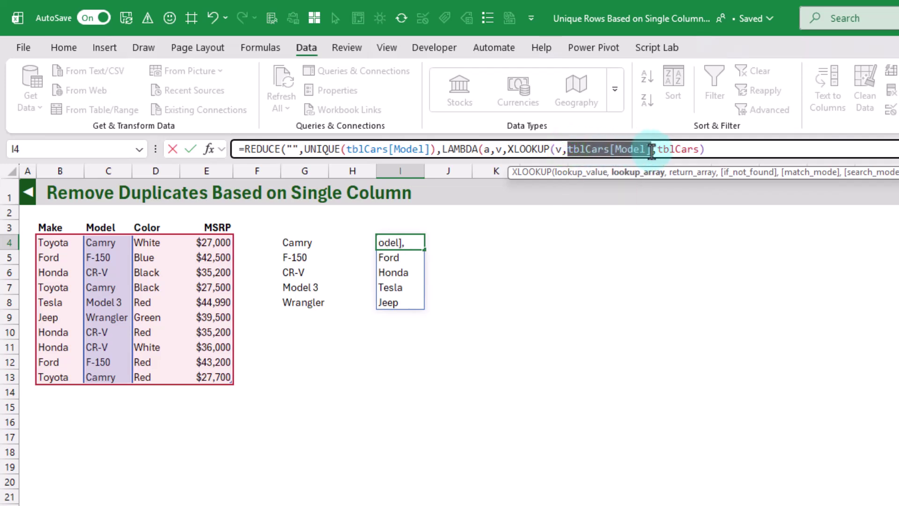
left_click(653, 149)
double_click(677, 149)
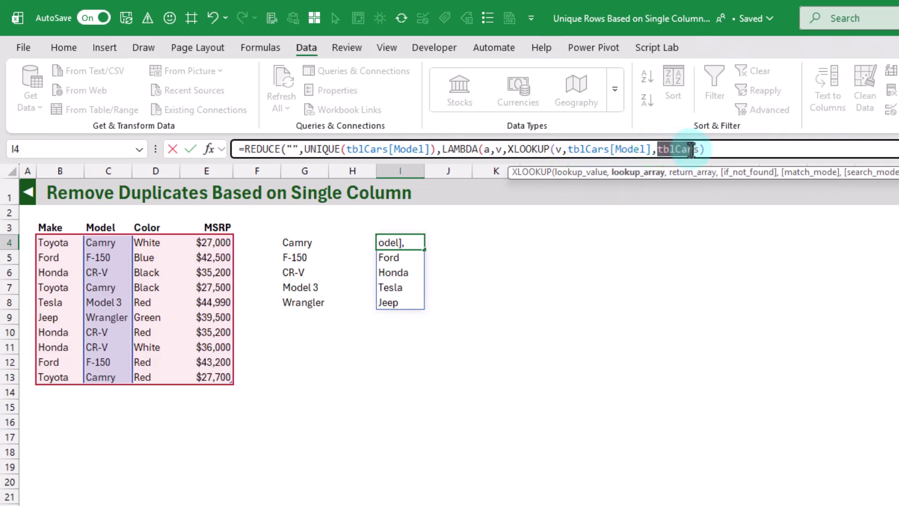
left_click(706, 149)
Step: Close the LAMBDA and REDUCE functions, enter the formula in I4, and compare its result with the last unique model
left_click(508, 149)
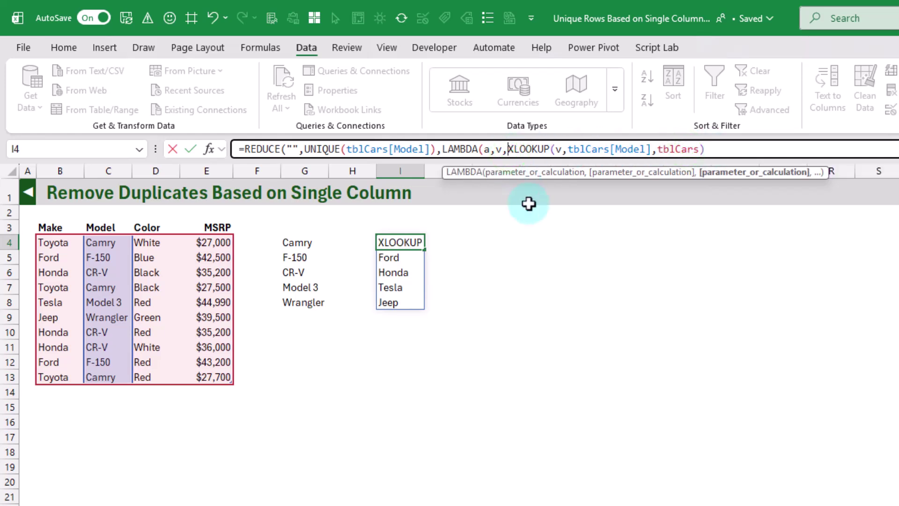
left_click(708, 149)
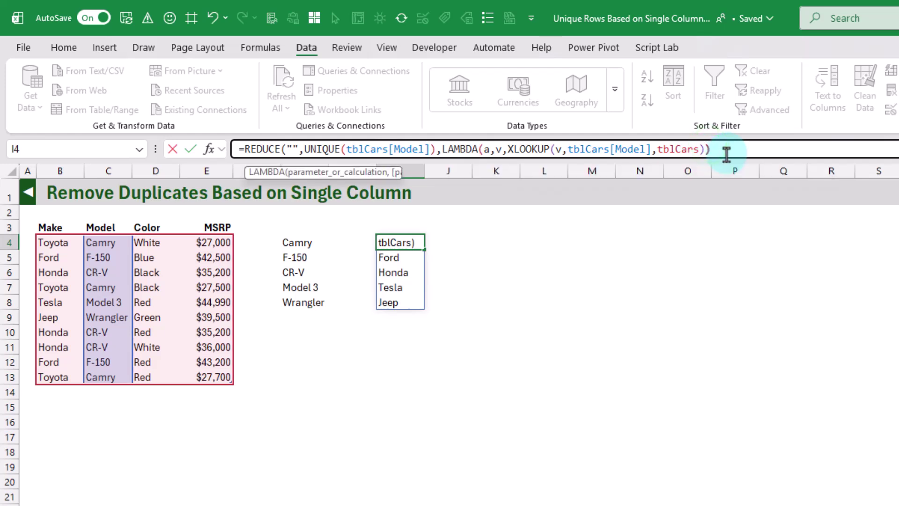
key("Return")
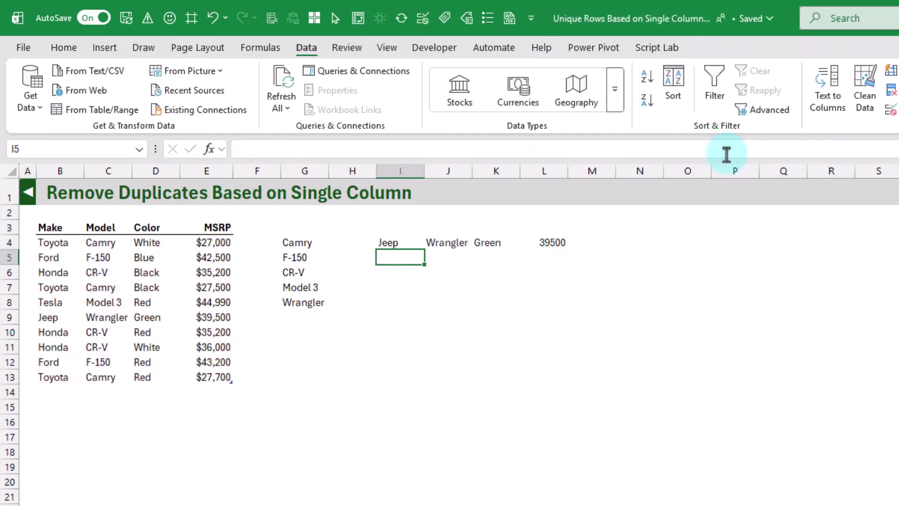
key("Up")
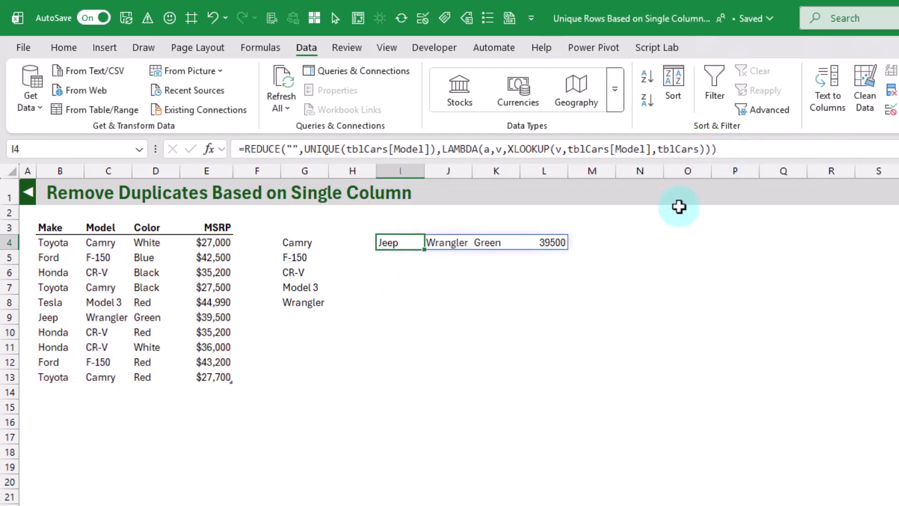
left_click(316, 302)
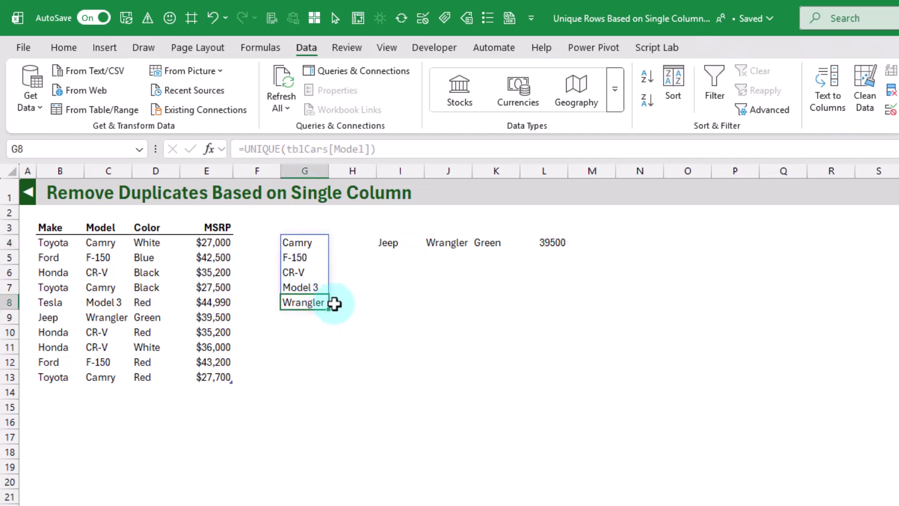
Step: Insert VSTACK before the XLOOKUP in I4's LAMBDA calculation, with the accumulator a as its first array
left_click(390, 239)
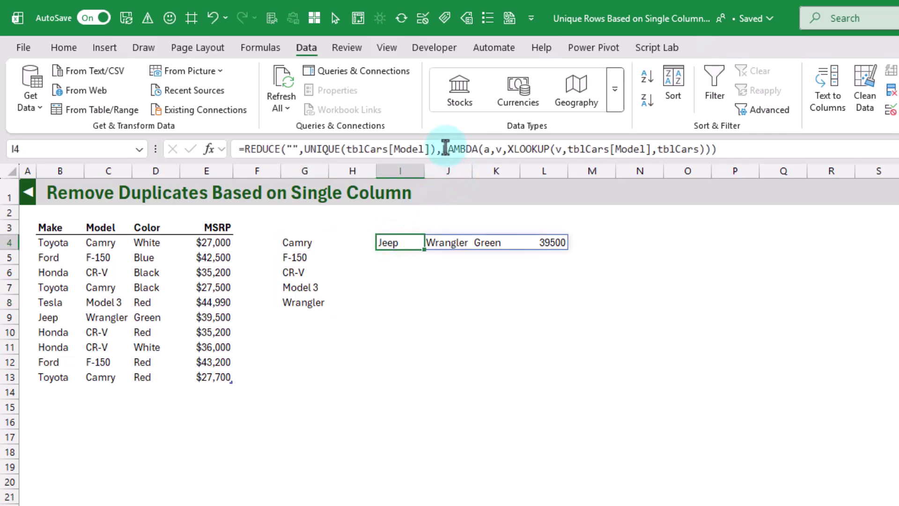
left_click(508, 149)
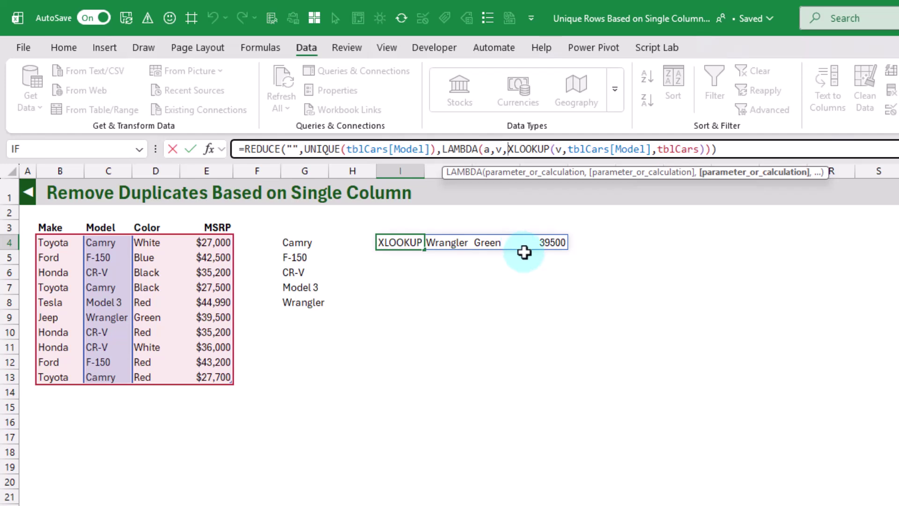
type("VS")
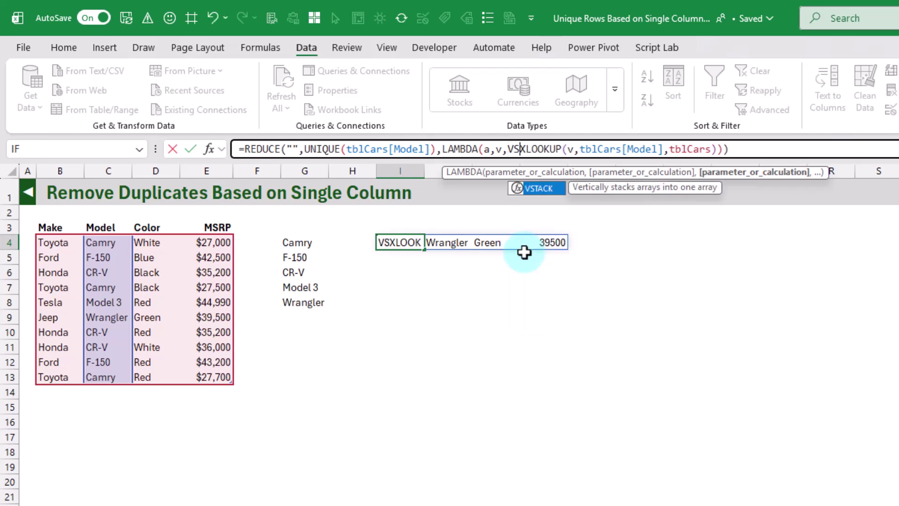
key("Tab")
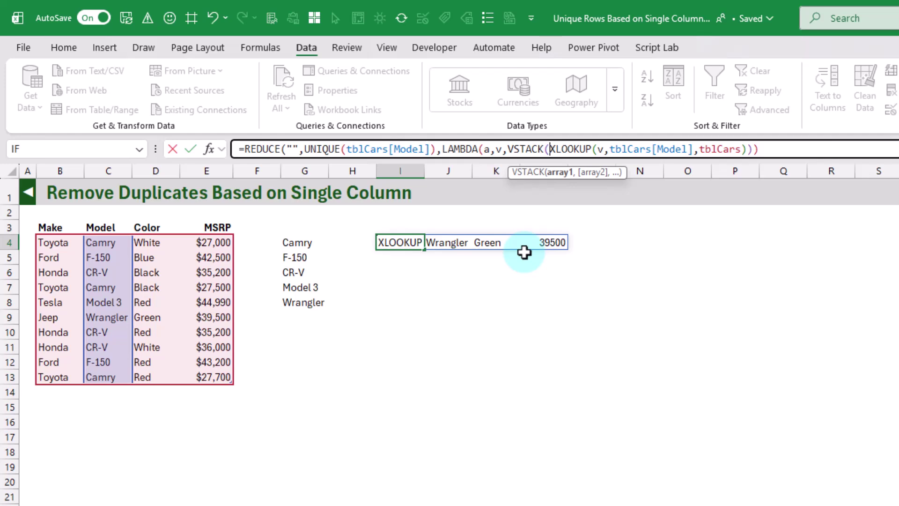
type("a")
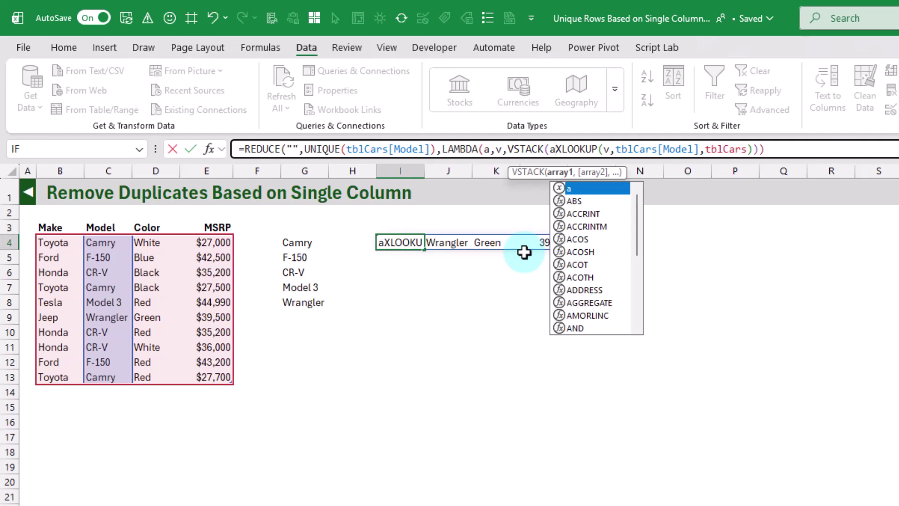
type(",")
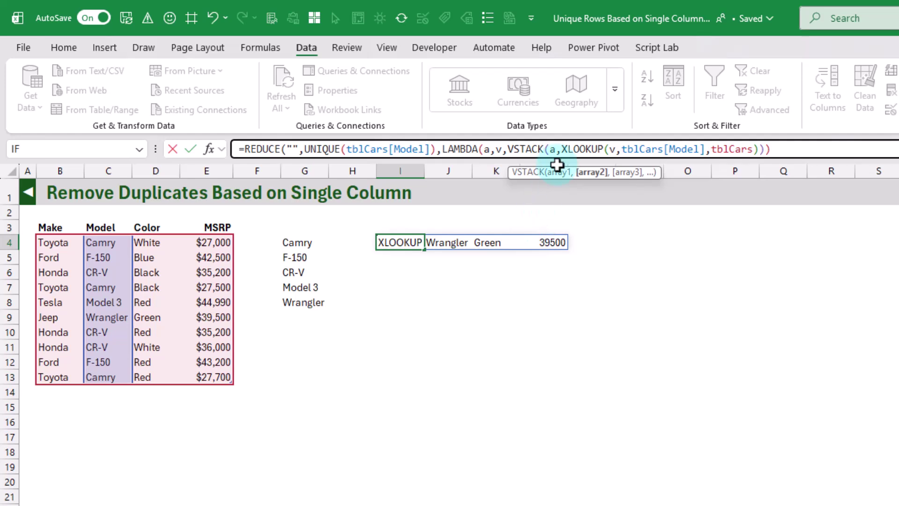
Step: Close VSTACK with the XLOOKUP as its second array, then enter the I4 formula and examine the stacked rows
left_click_drag(560, 150, 763, 150)
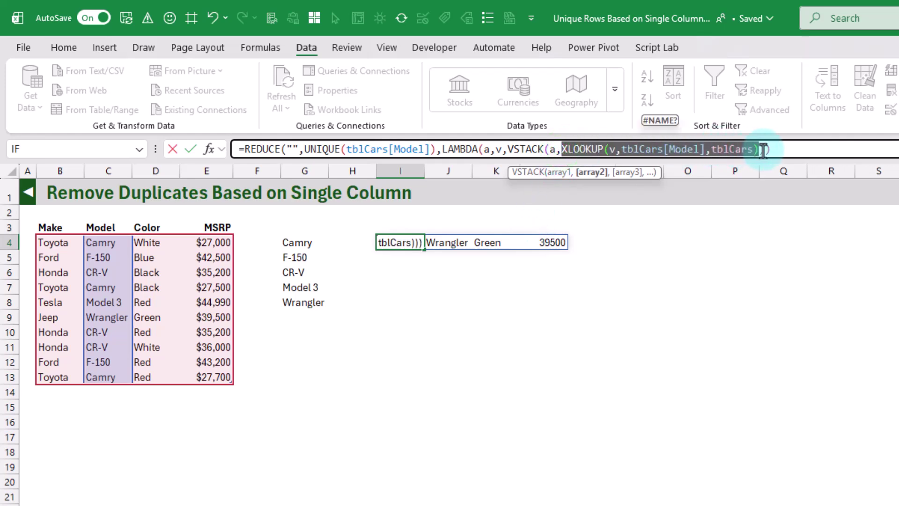
left_click(763, 150)
type("))")
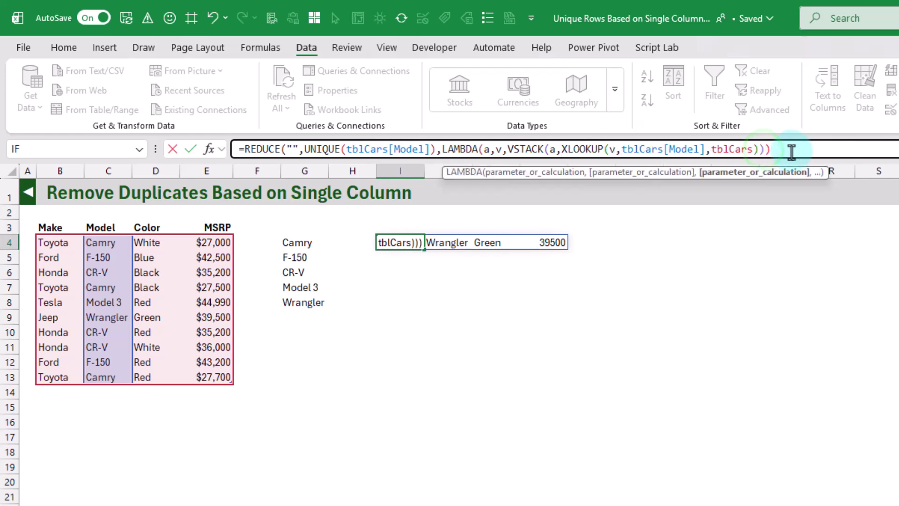
type(")")
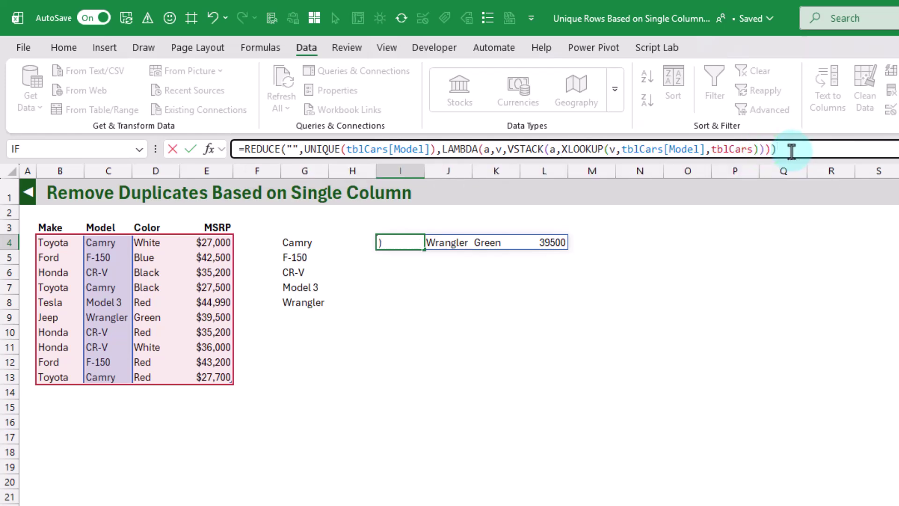
key("Return")
key("Up")
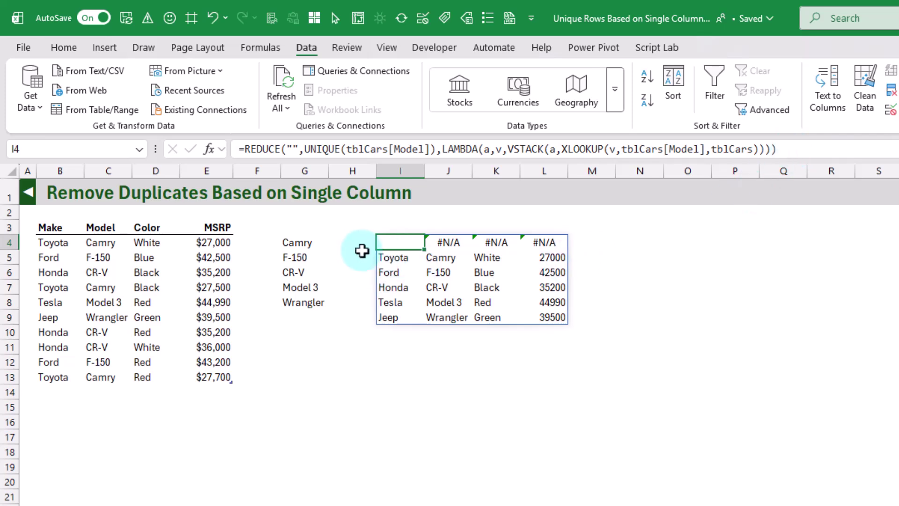
left_click(401, 257)
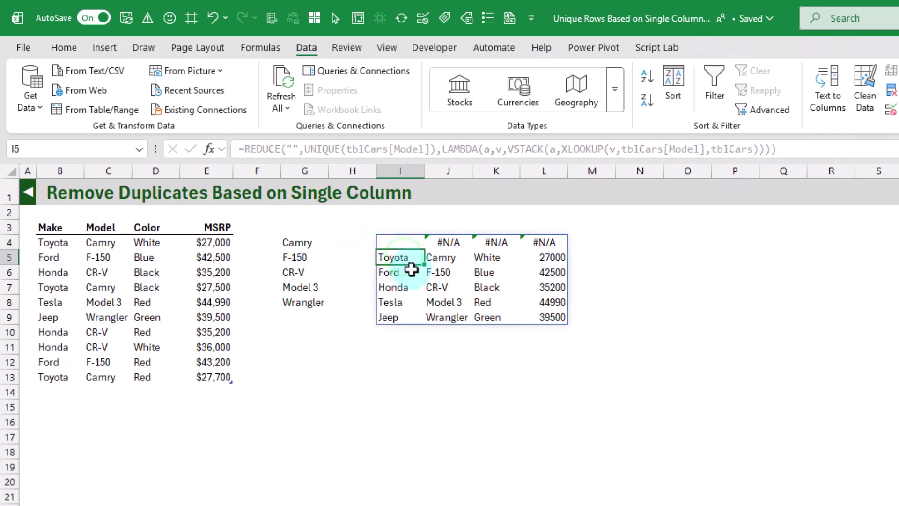
left_click(430, 287)
left_click(434, 275)
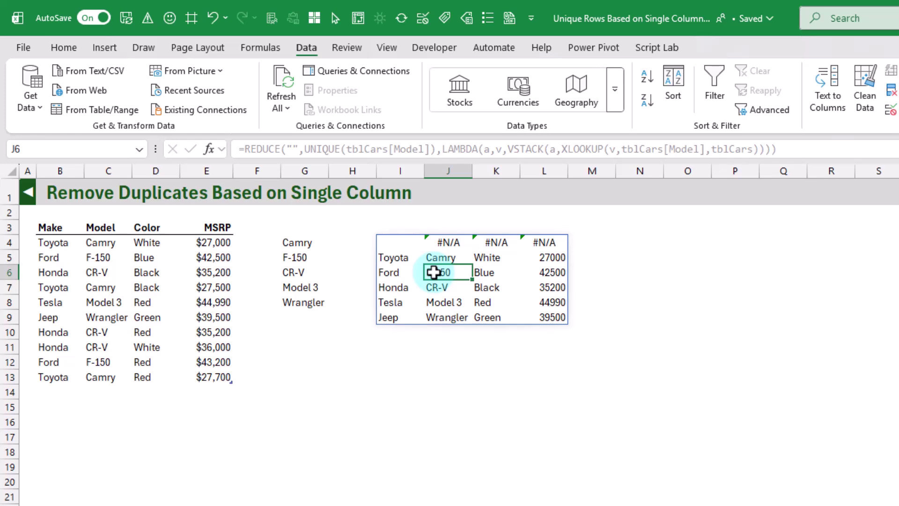
Step: Wrap the REDUCE formula in I4 in DROP with rows set to 1 to remove the initial-value row
left_click(403, 240)
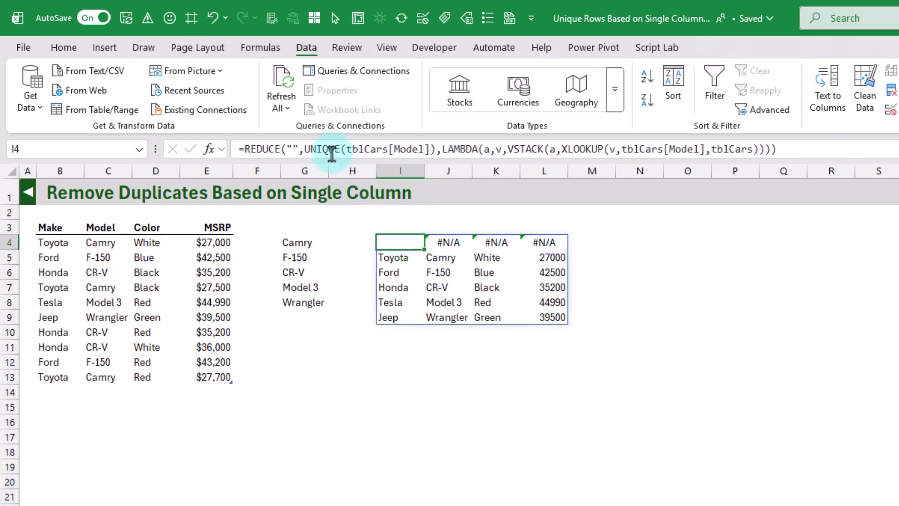
double_click(287, 149)
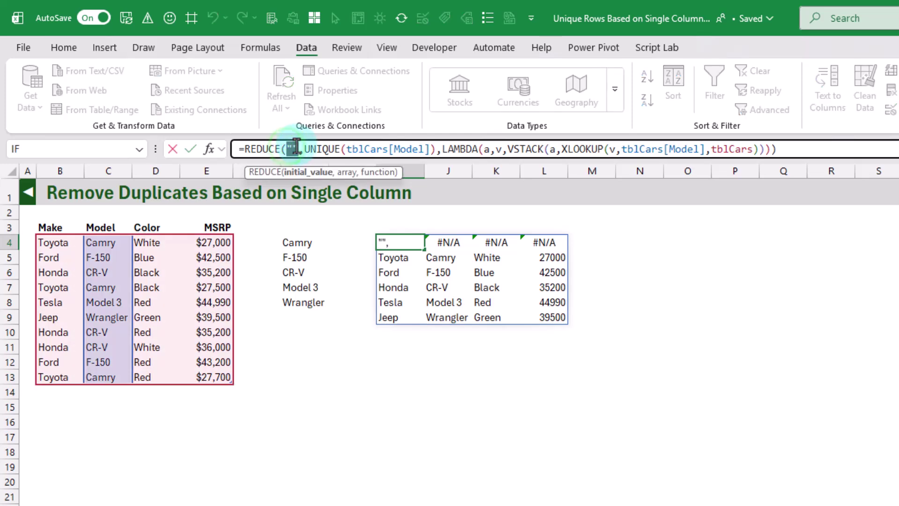
left_click(239, 149)
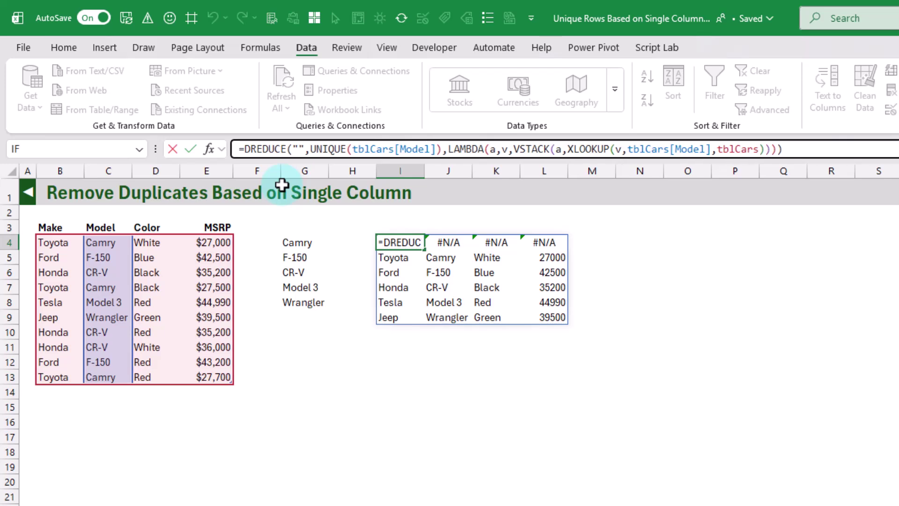
type("DROP(")
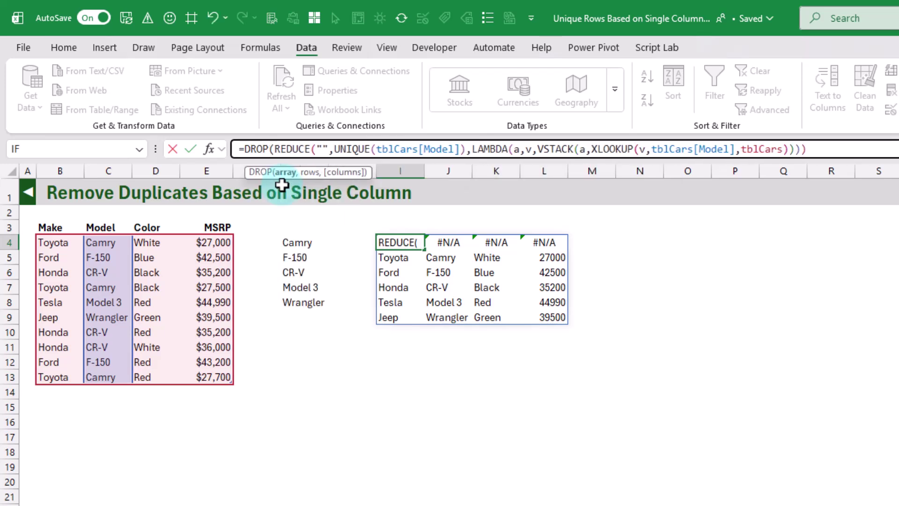
left_click(818, 151)
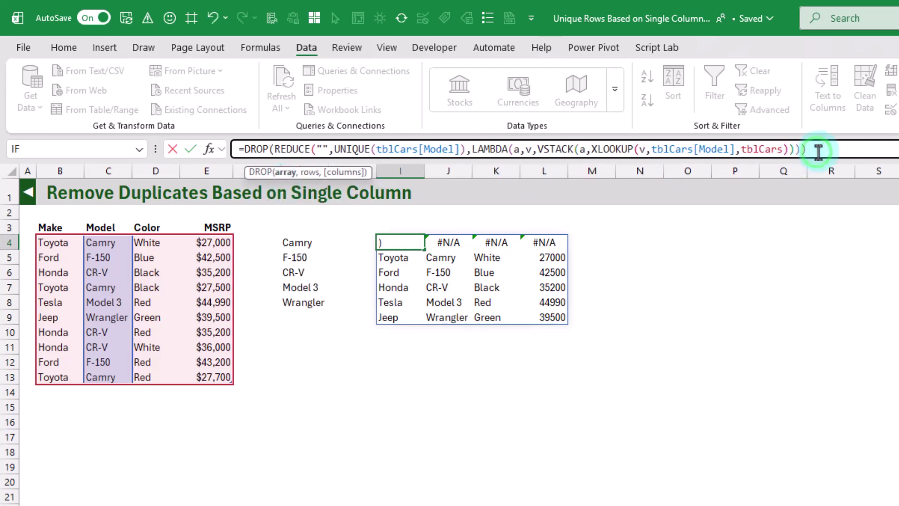
type(",")
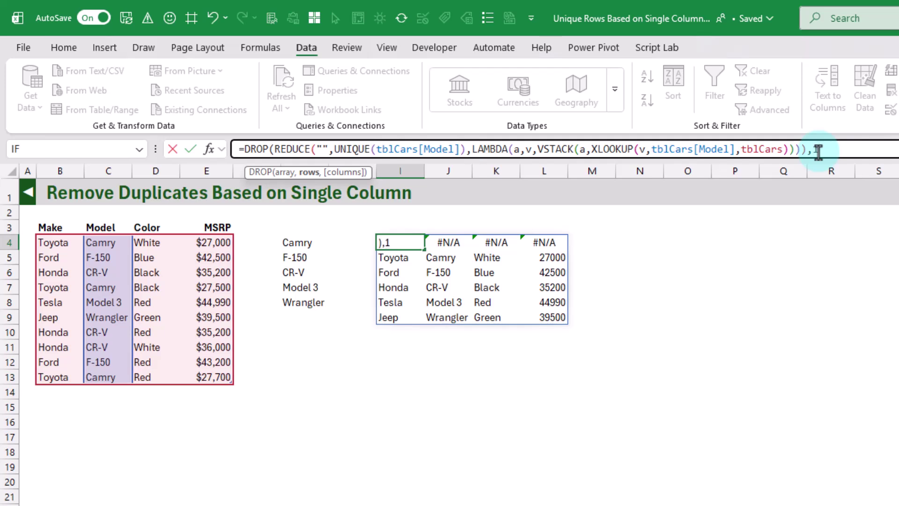
type("1)")
key("Return")
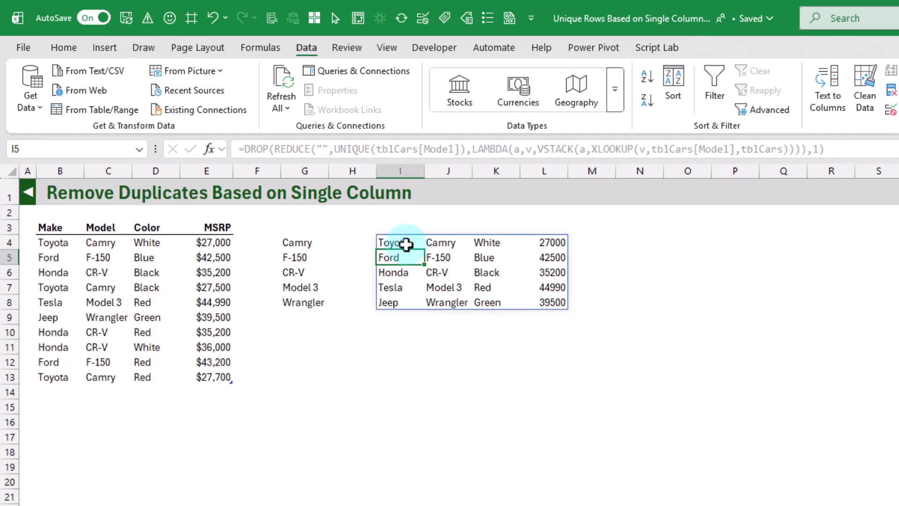
left_click(438, 243)
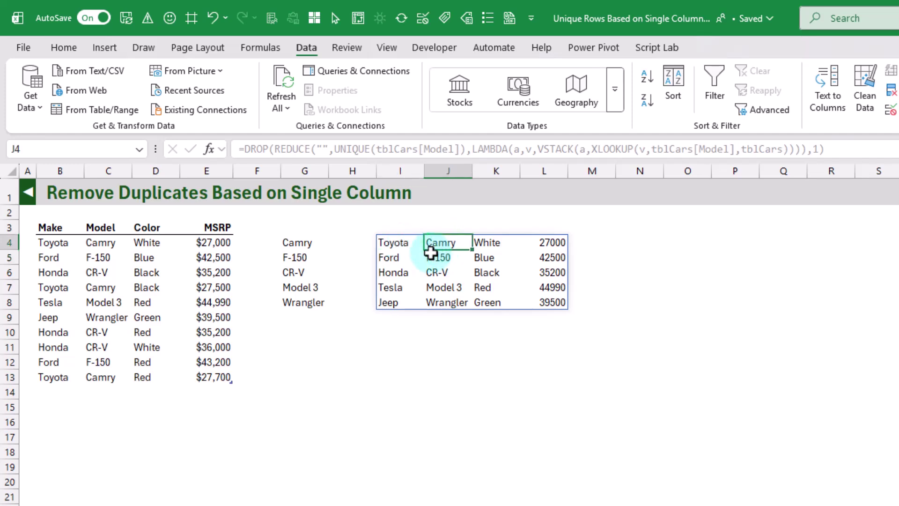
Step: Copy the table's last row, the red Toyota Camry, into row 14 and check the formula output in I4
left_click(39, 380)
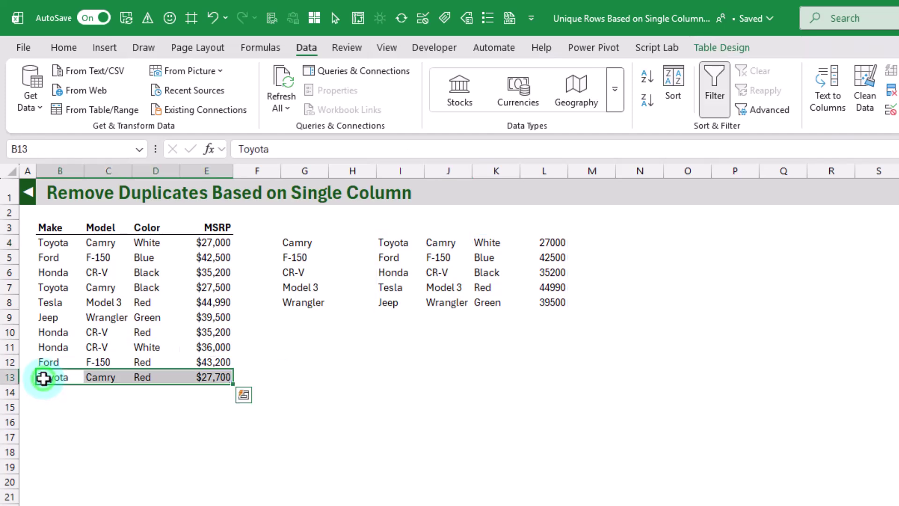
key("ctrl+c")
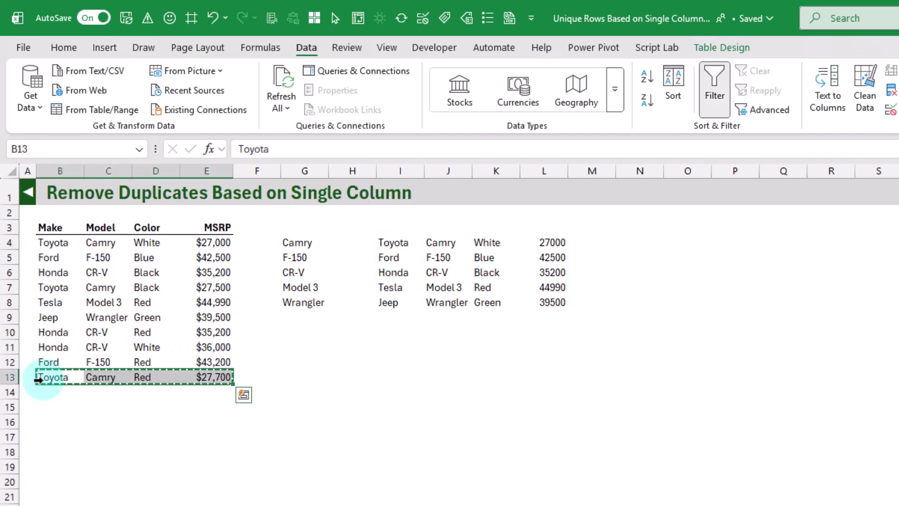
left_click(42, 392)
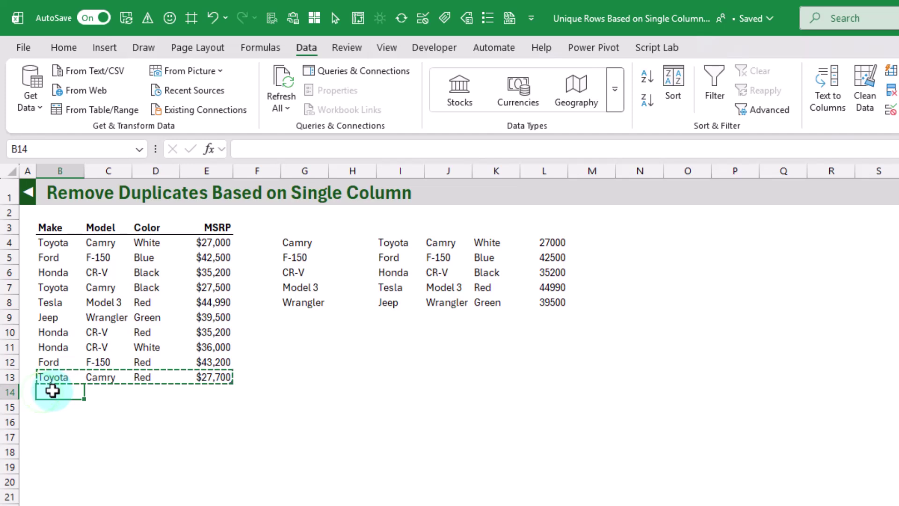
key("ctrl+v")
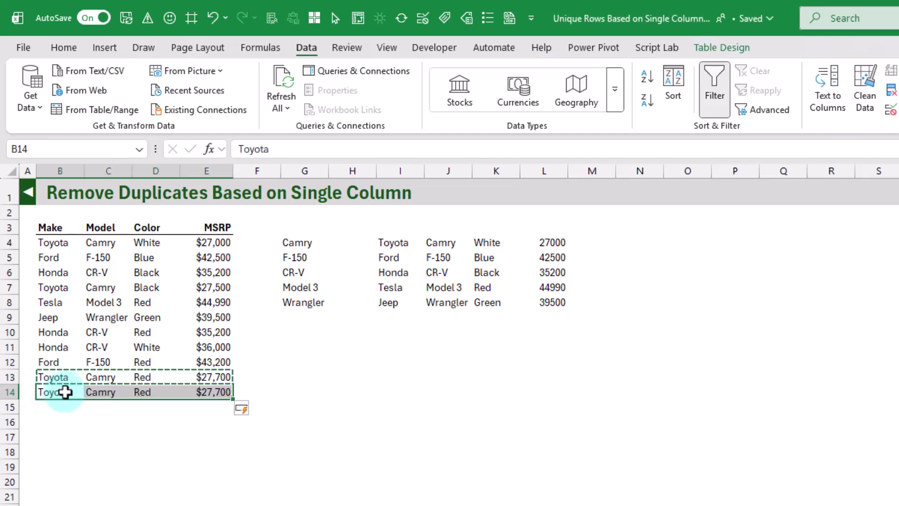
left_click(99, 392)
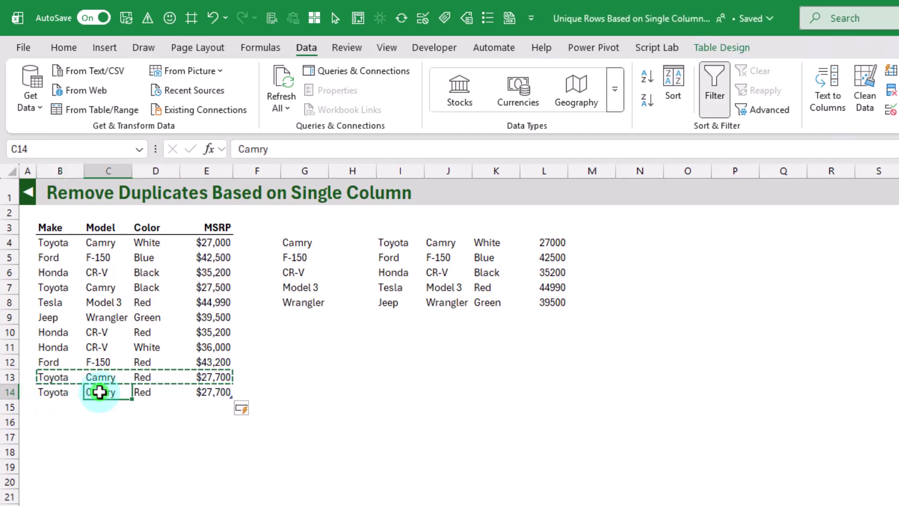
left_click(396, 245)
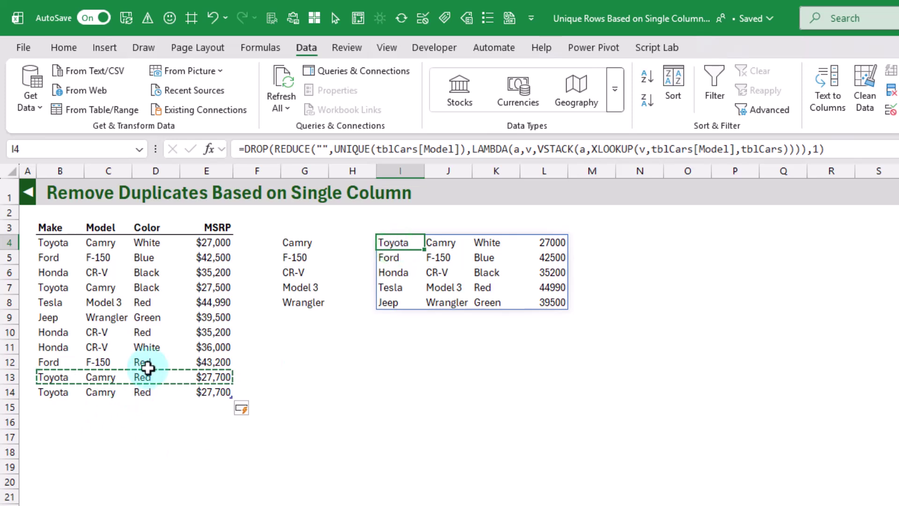
Step: Change the model in C14 to Corolla
left_click(107, 392)
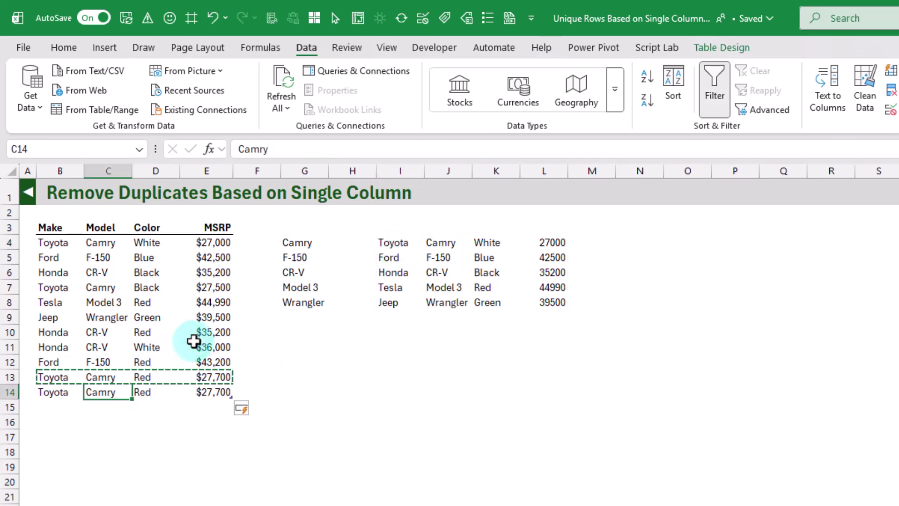
type("Corolla")
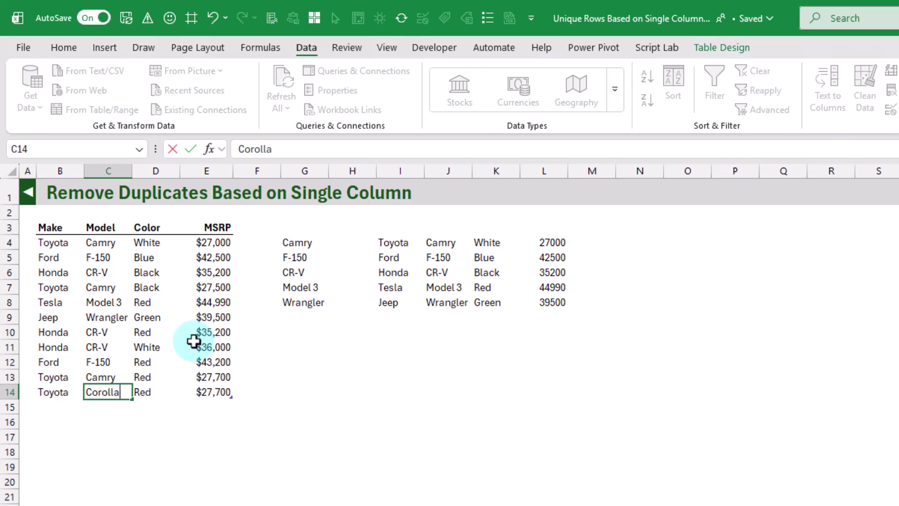
key("Return")
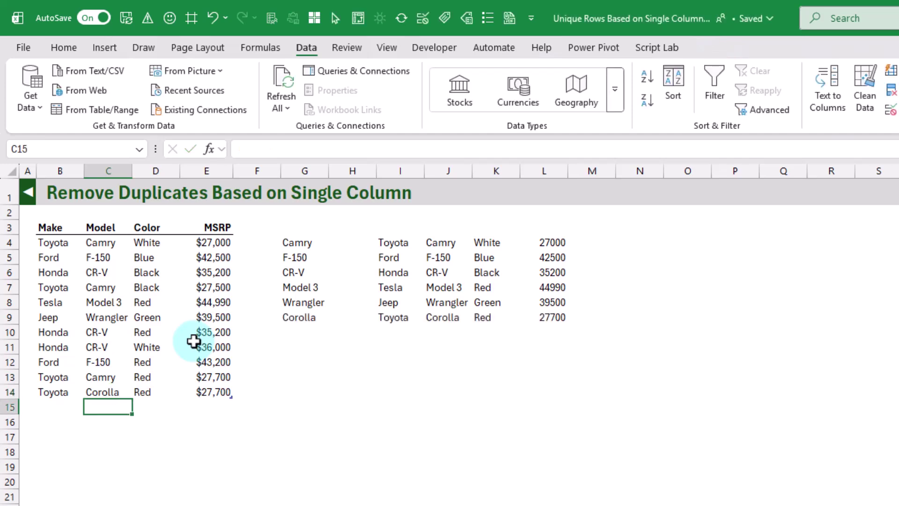
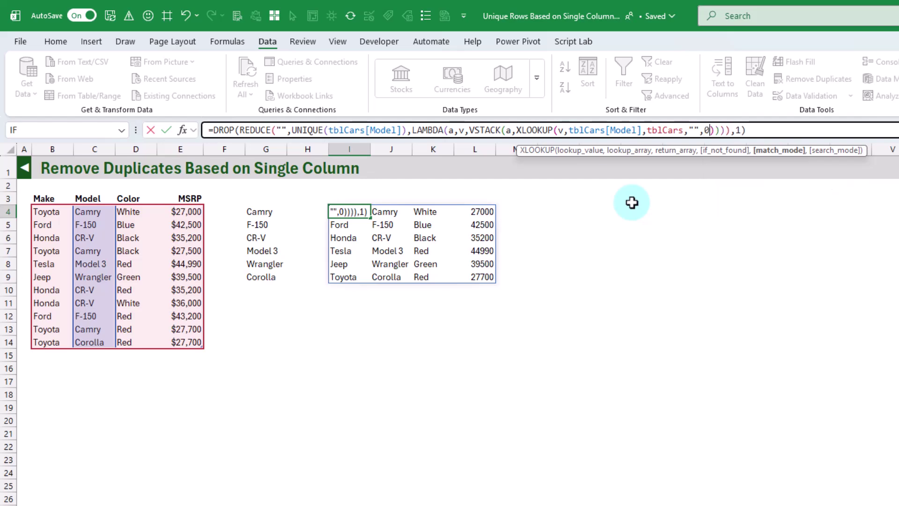
Step: Set the XLOOKUP's search mode to -1 (last-to-first) in I4 and check the output against the last Honda CR-V row
type(",")
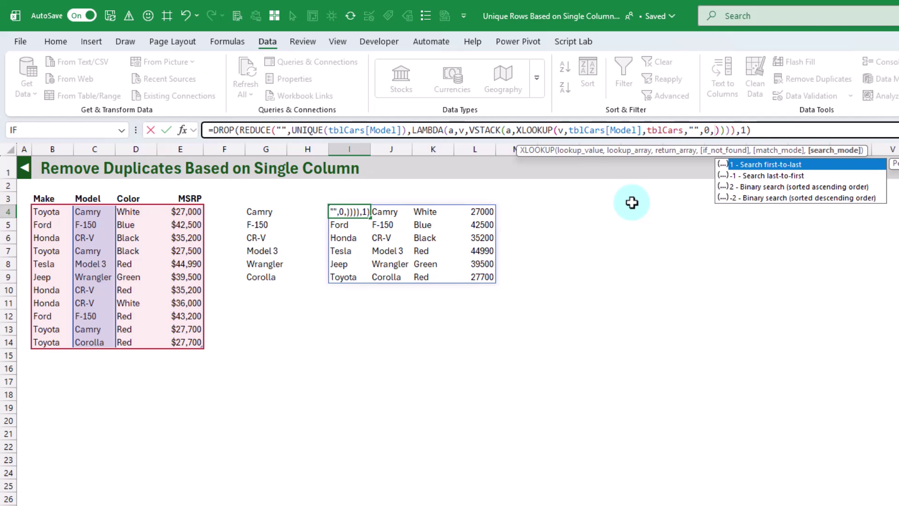
key("Down")
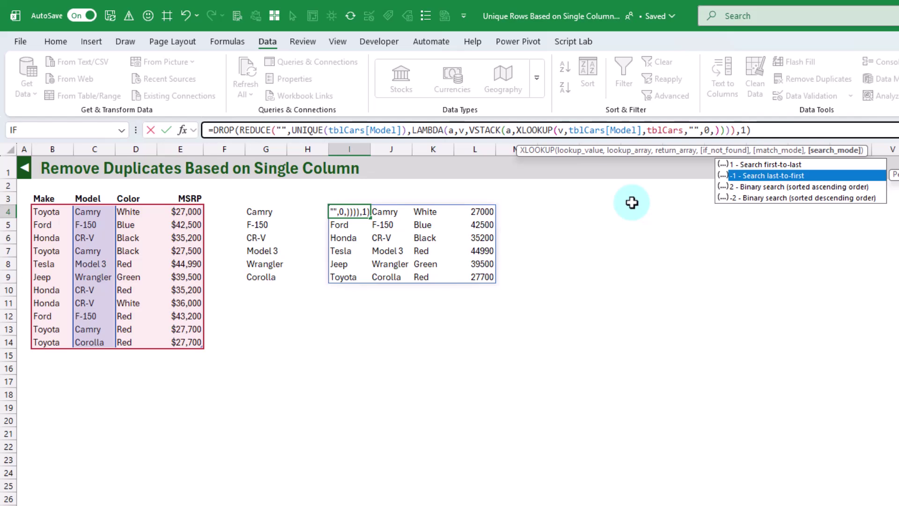
key("Tab")
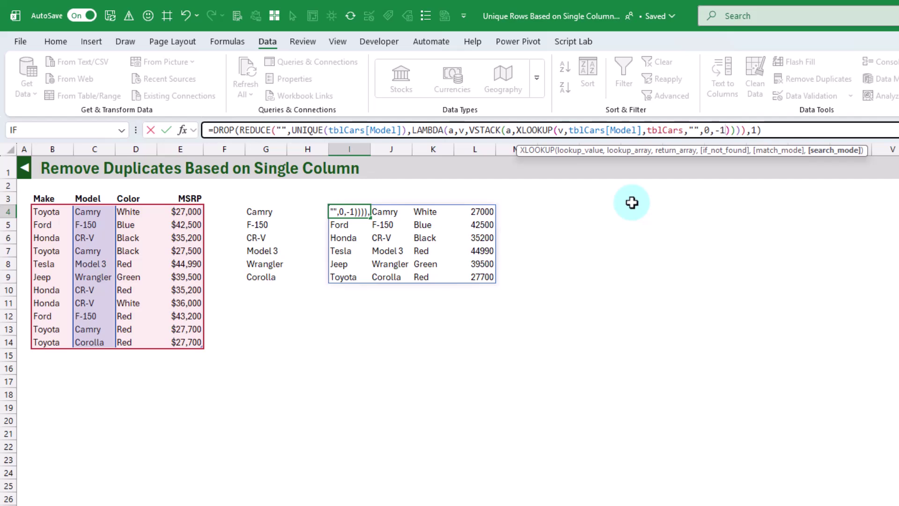
key("Return")
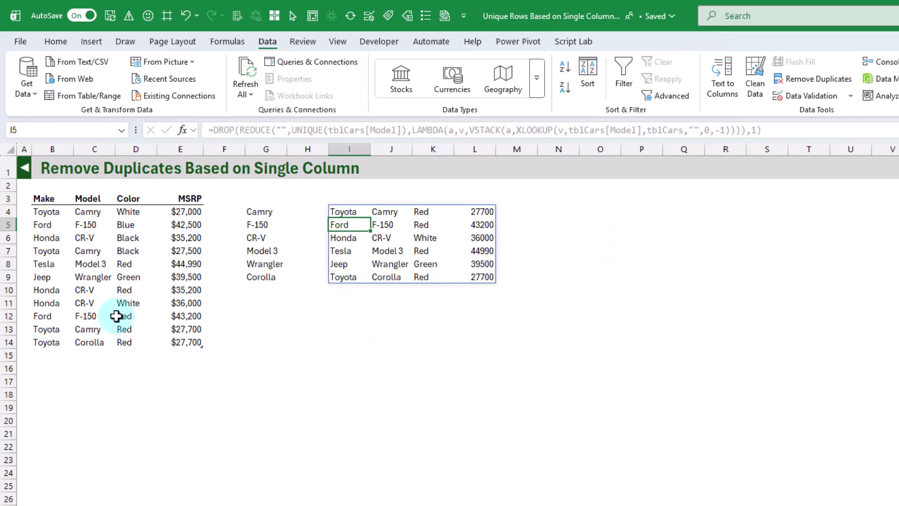
left_click_drag(50, 301, 192, 303)
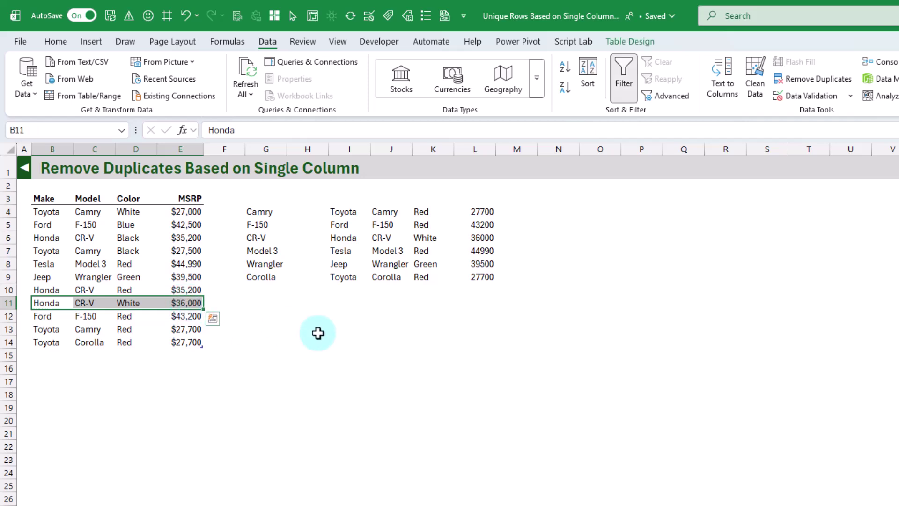
Step: Set the XLOOKUP's search mode to 1 (first-to-last) in I4 and check the output against the first Honda CR-V row
left_click(340, 237)
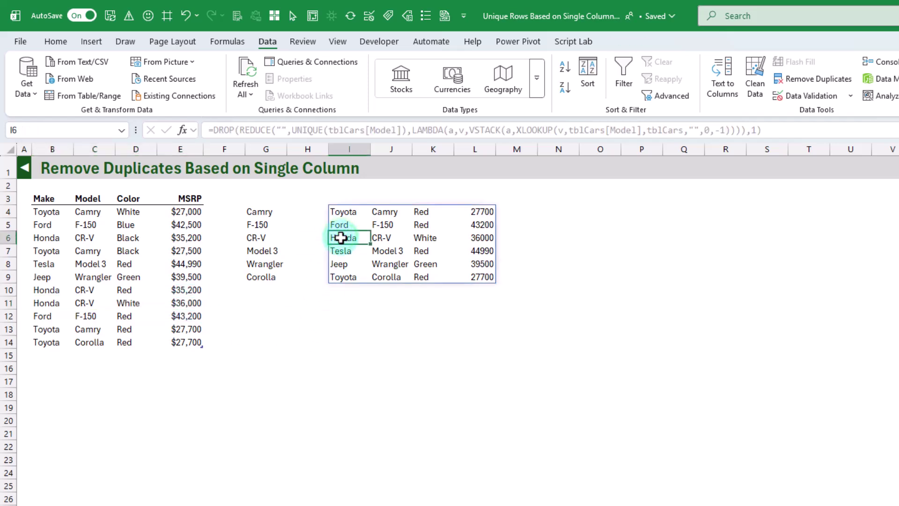
left_click(342, 212)
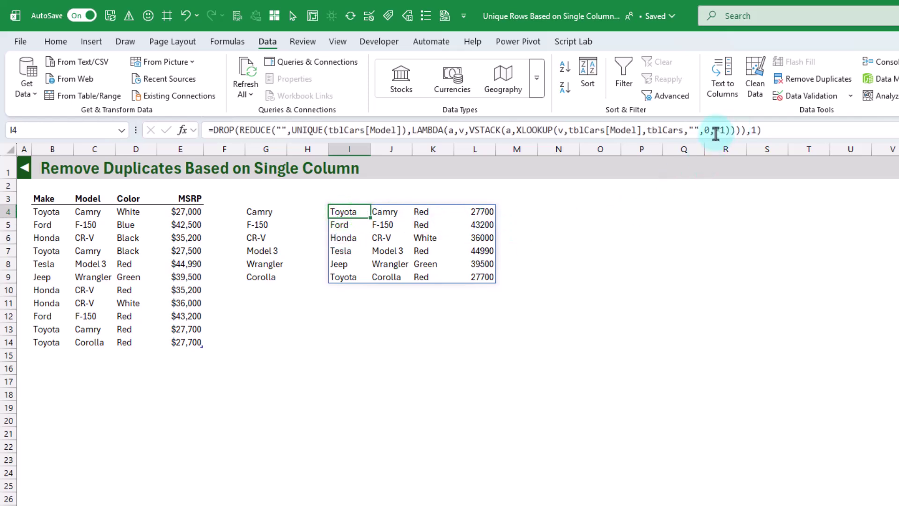
left_click_drag(726, 130, 715, 130)
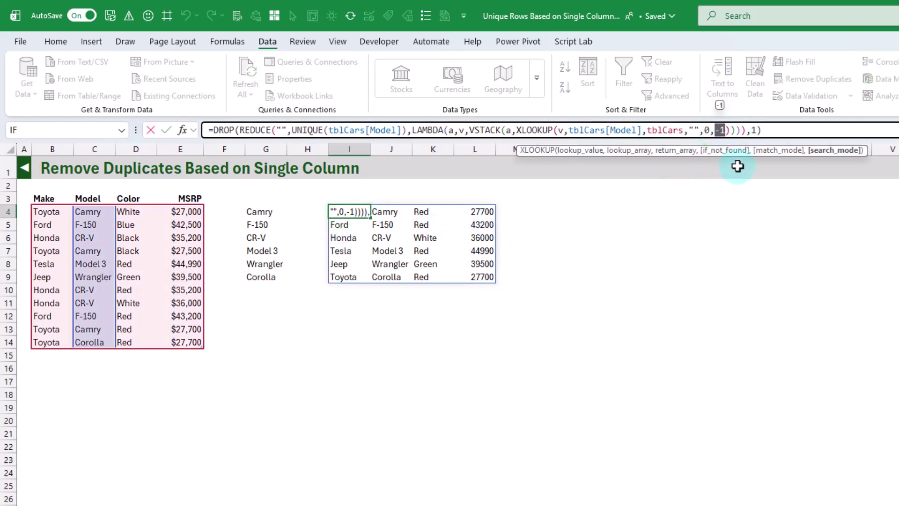
type("1")
key("Return")
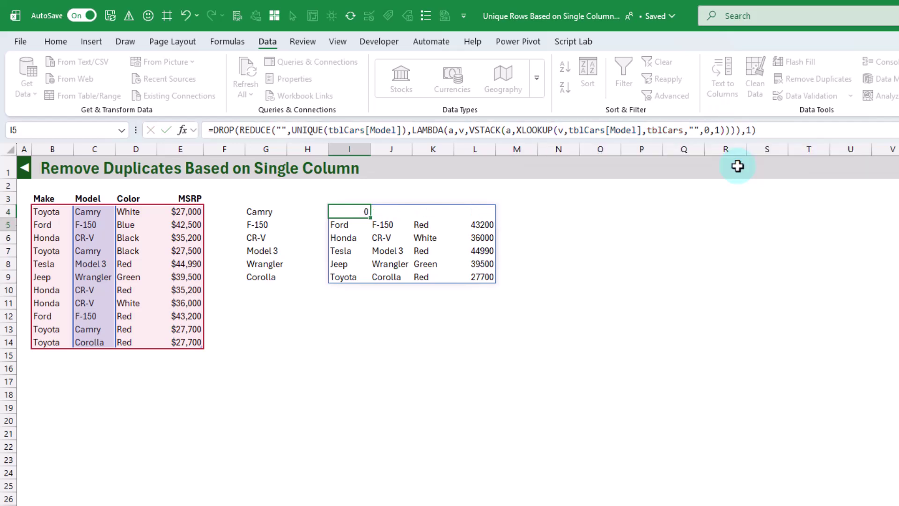
left_click(353, 238)
left_click_drag(374, 240, 482, 242)
left_click_drag(44, 237, 182, 238)
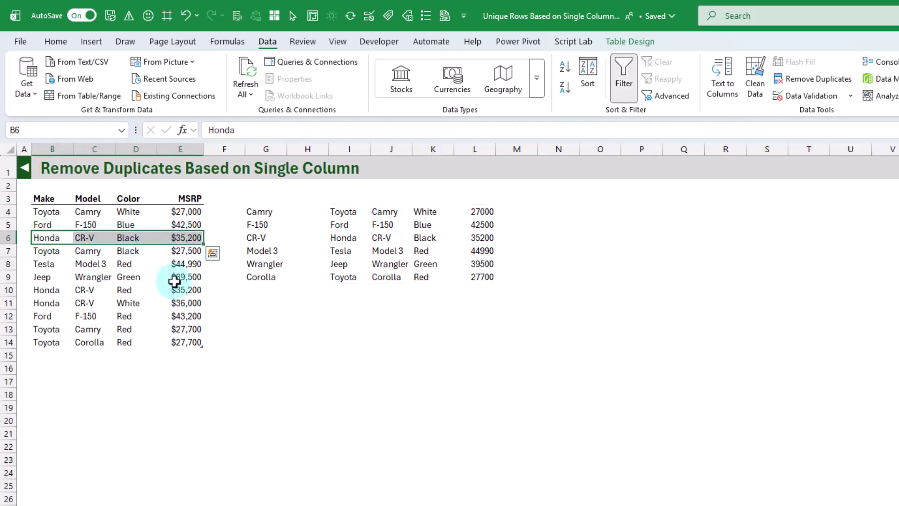
left_click(340, 216)
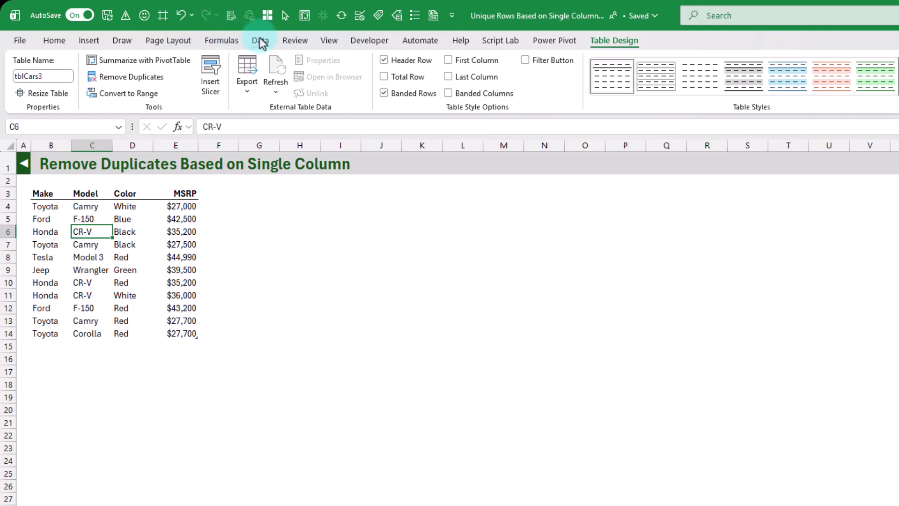
Step: Load the cars table into Power Query and group it by Model, with a new column named Data using the All Rows operation
left_click(260, 41)
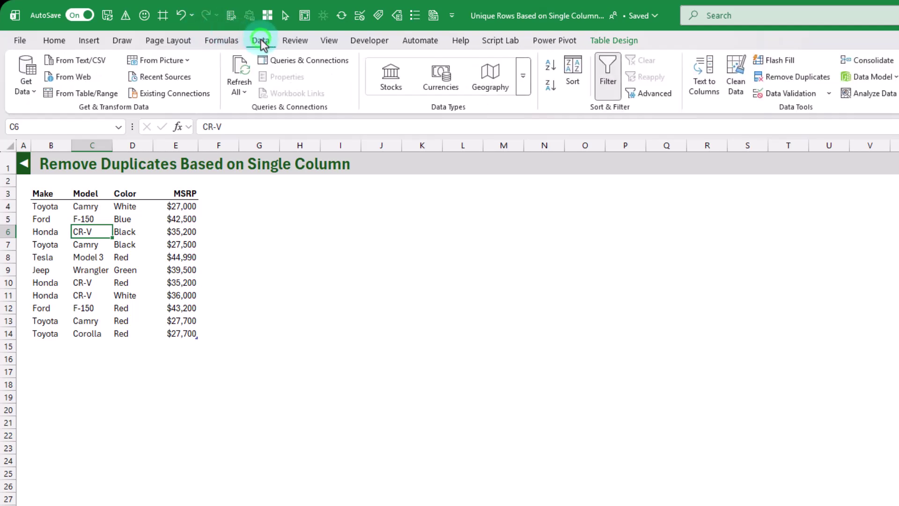
left_click(84, 96)
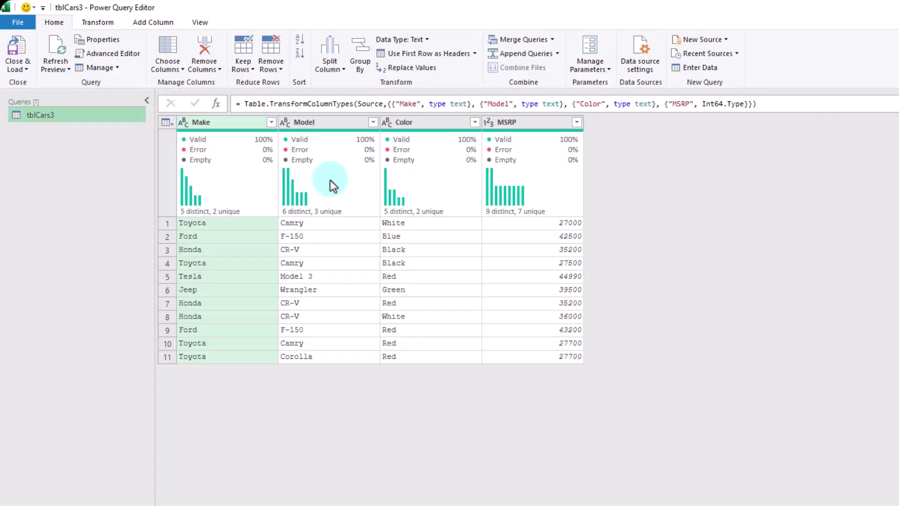
left_click(338, 125)
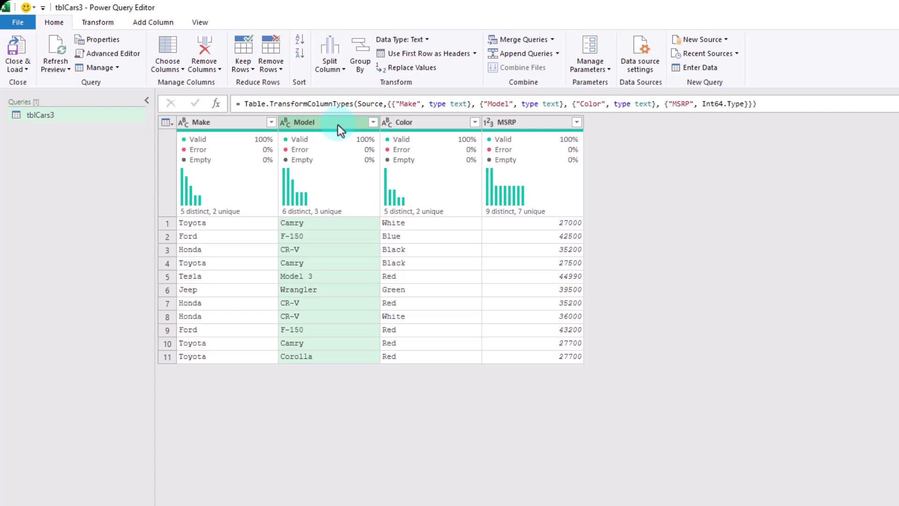
left_click(99, 22)
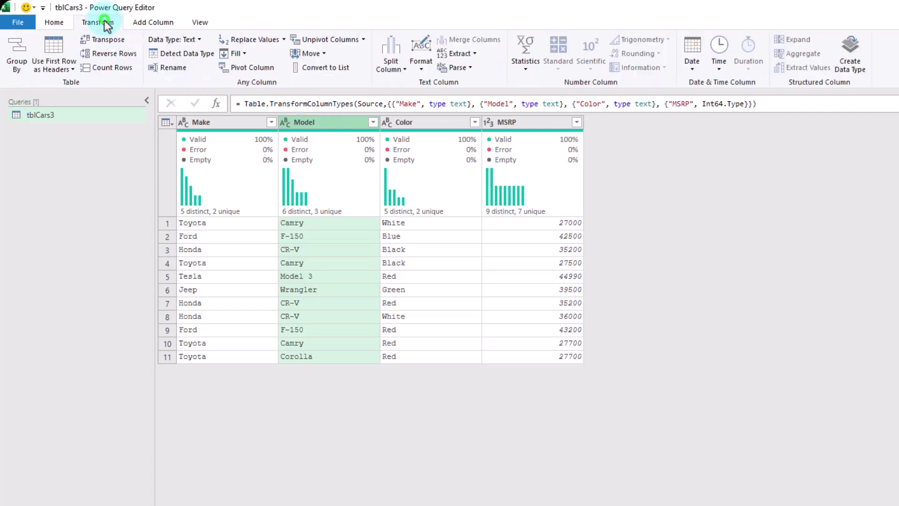
left_click(15, 49)
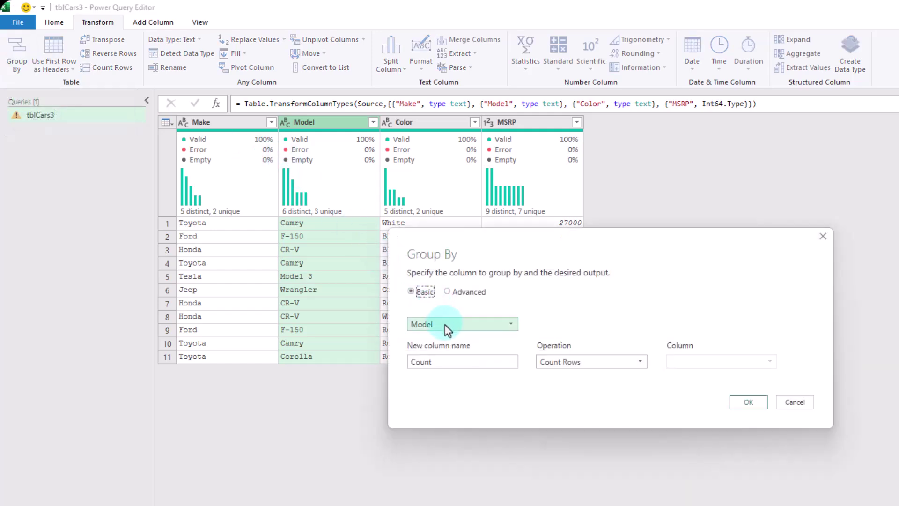
left_click(445, 324)
left_click(445, 324)
left_click(452, 361)
left_click_drag(452, 361, 380, 358)
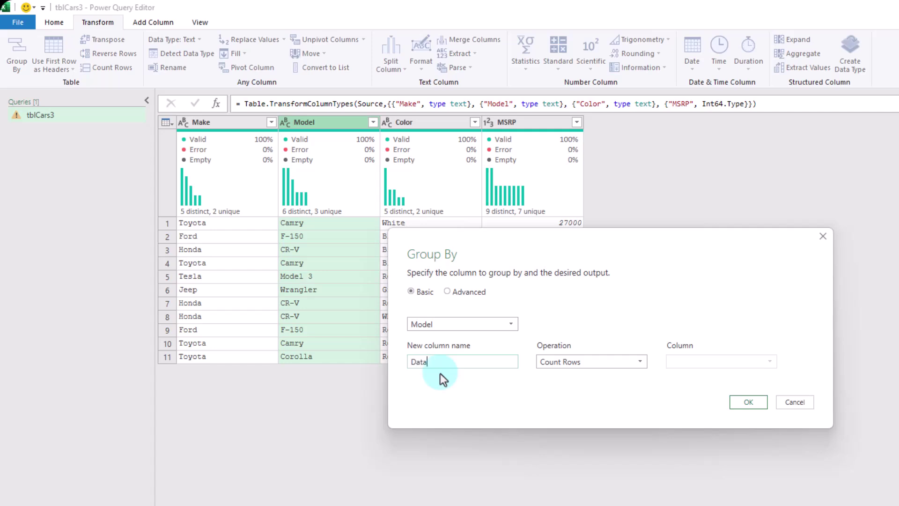
left_click(605, 362)
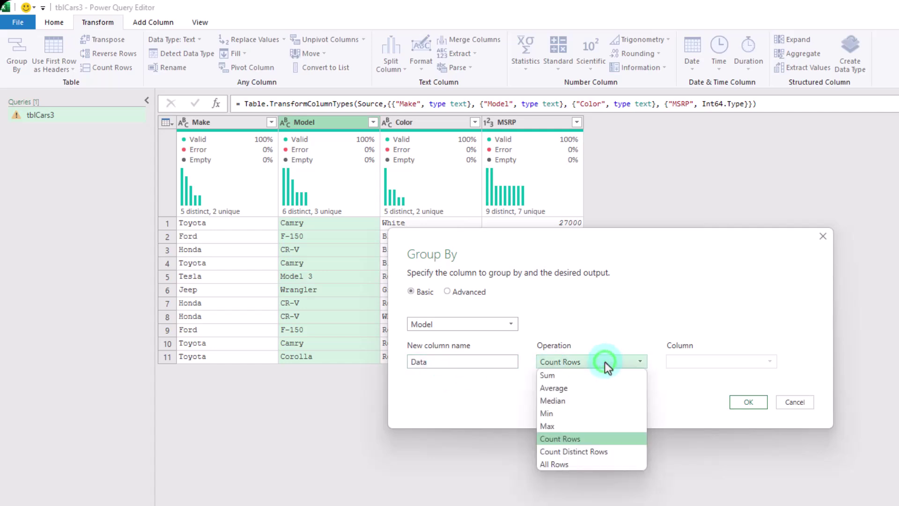
left_click(582, 463)
left_click(748, 402)
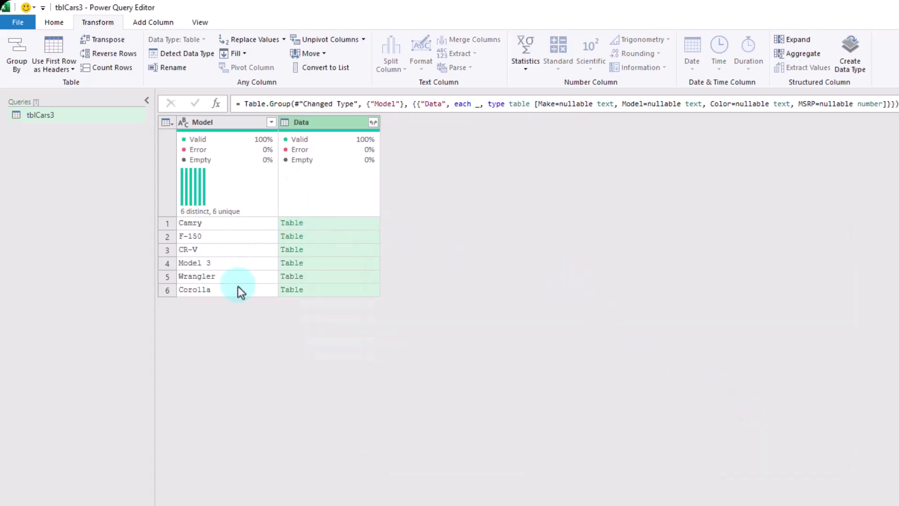
Step: Enlarge the preview area and examine the nested tables in the Data column for several models, including F-150, Model 3 and Camry
left_click(336, 224)
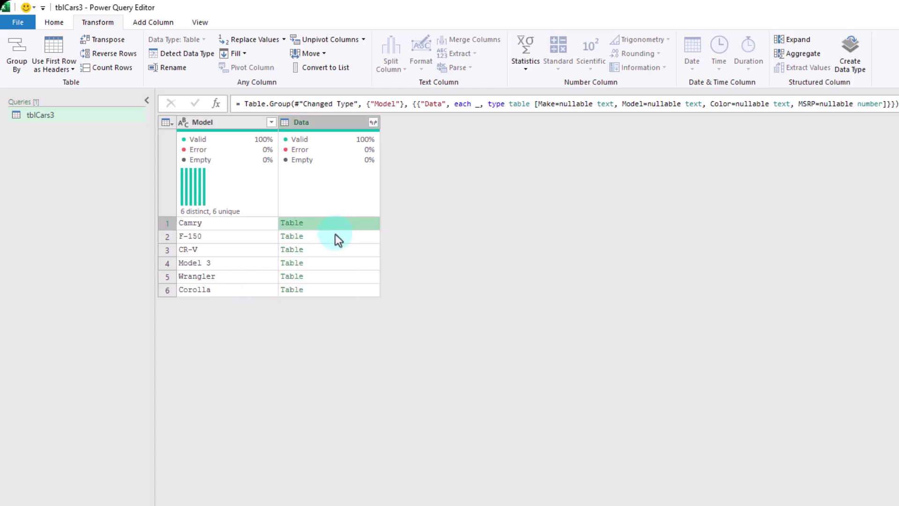
left_click(335, 237)
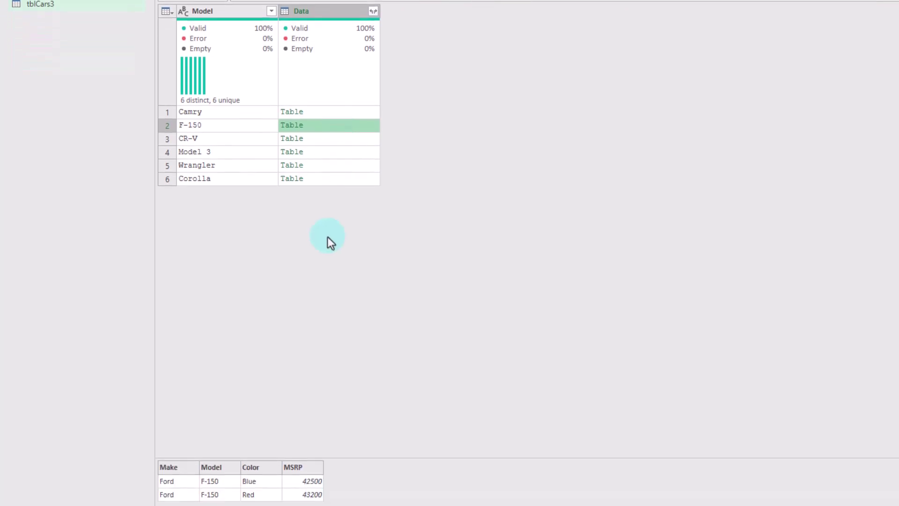
left_click_drag(347, 458, 347, 197)
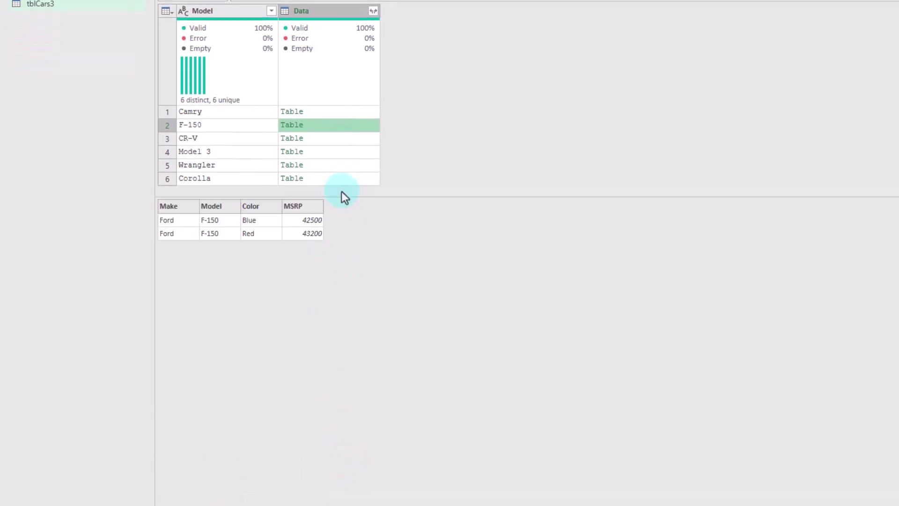
left_click(236, 125)
left_click(324, 125)
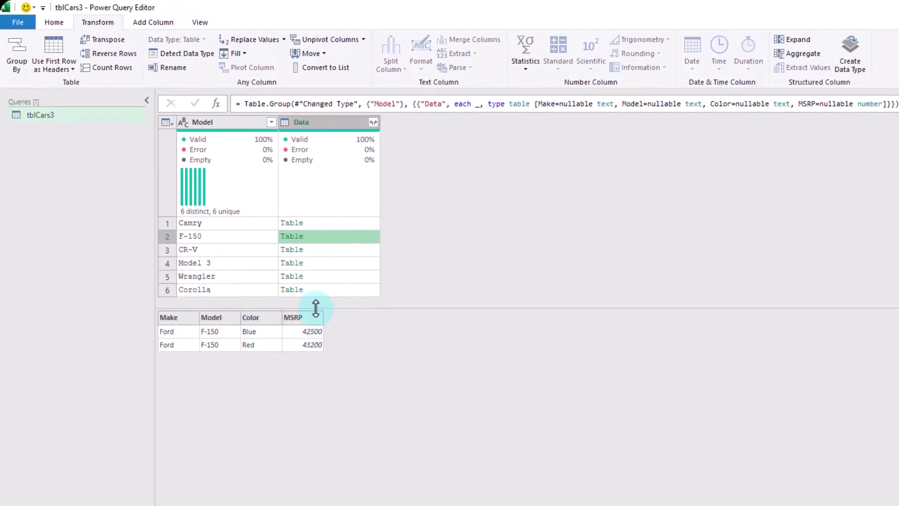
left_click(326, 263)
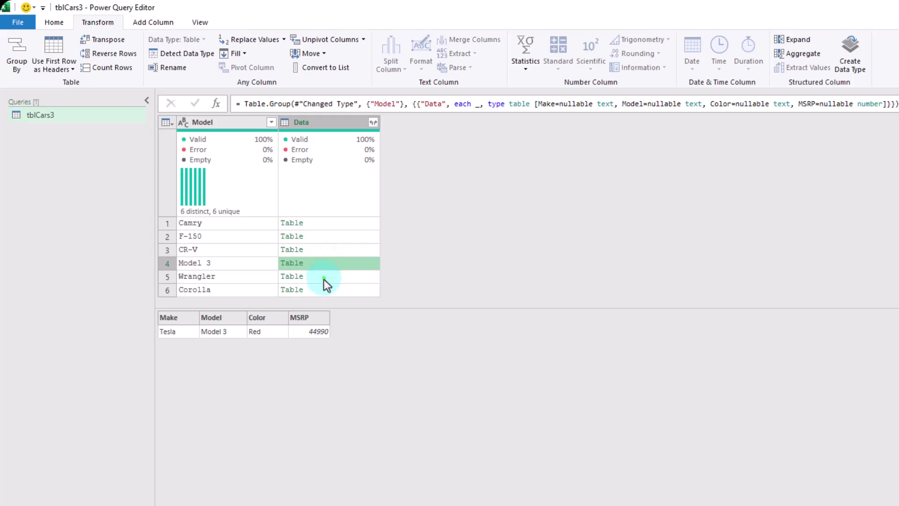
left_click(324, 279)
left_click(320, 225)
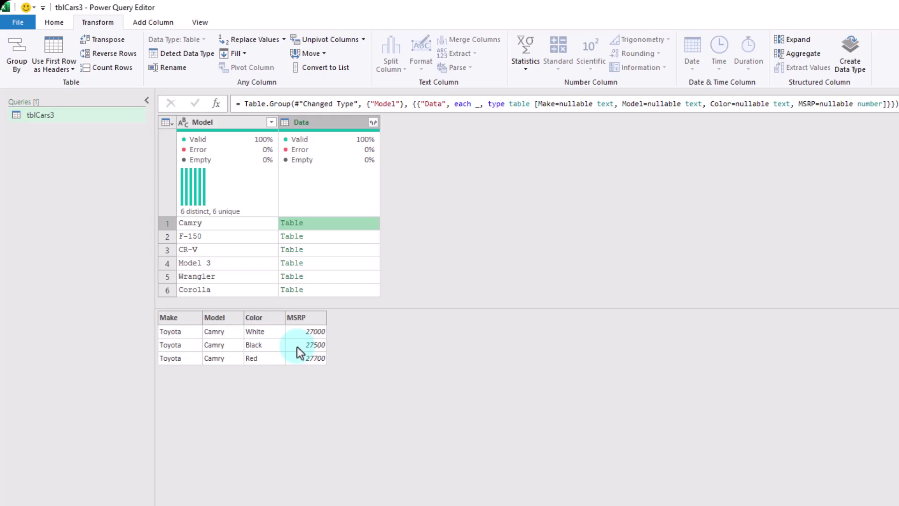
left_click(170, 330)
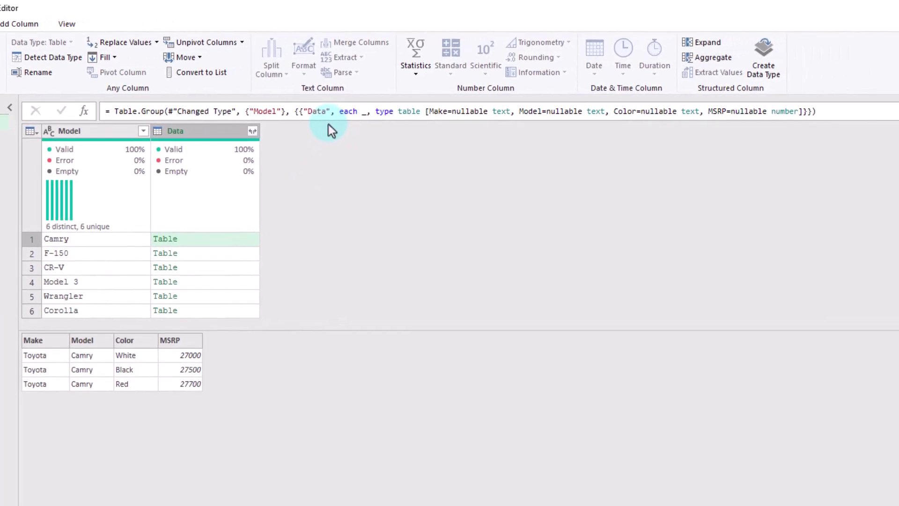
Step: Replace "each _" in the Table.Group formula with "each Table.FirstN(_,1)" and check the nested CR-V and Camry tables
double_click(350, 113)
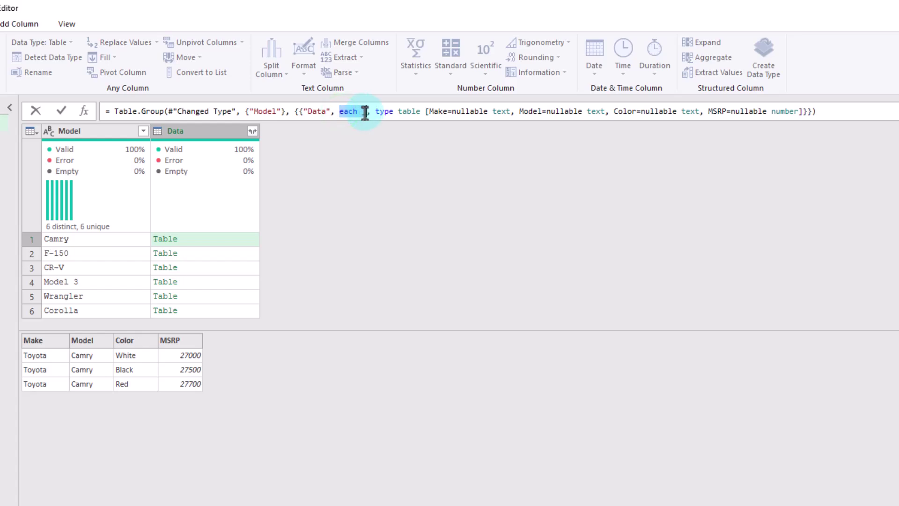
left_click(365, 112)
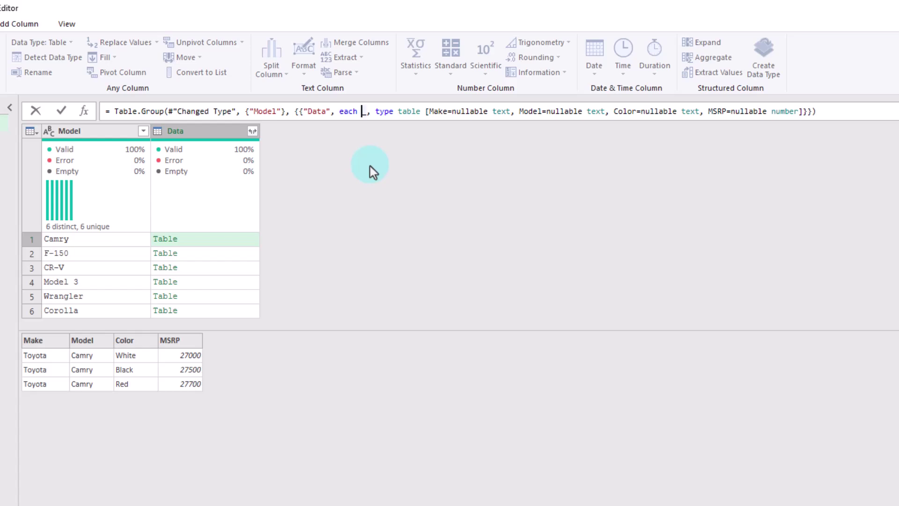
key("Left")
type("Table.")
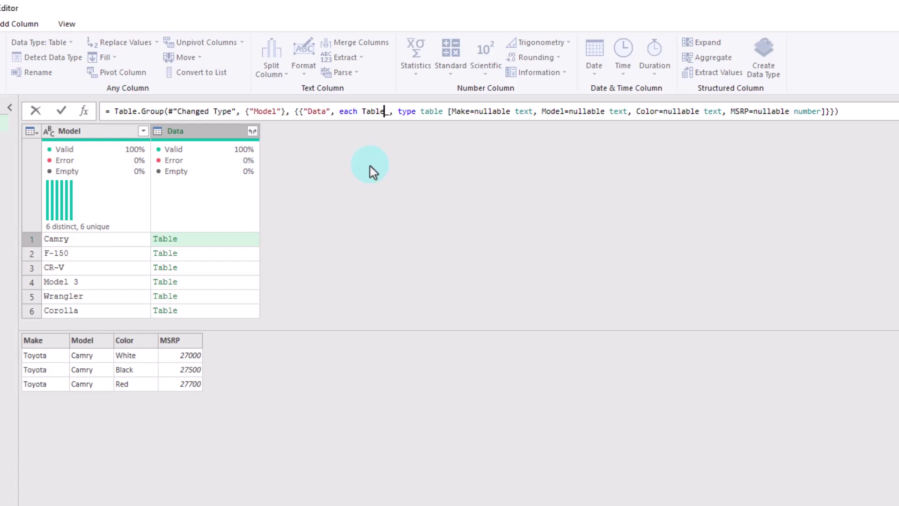
type("First")
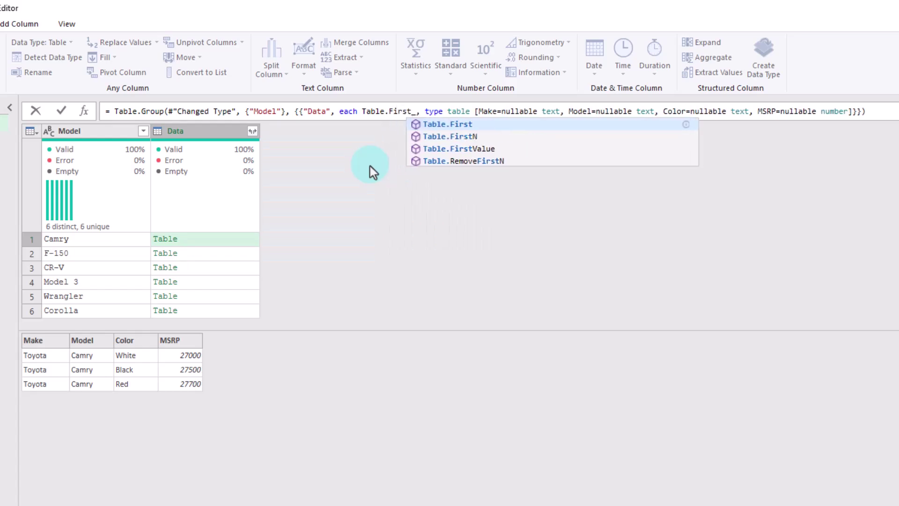
key("Down")
key("Down")
key("Up")
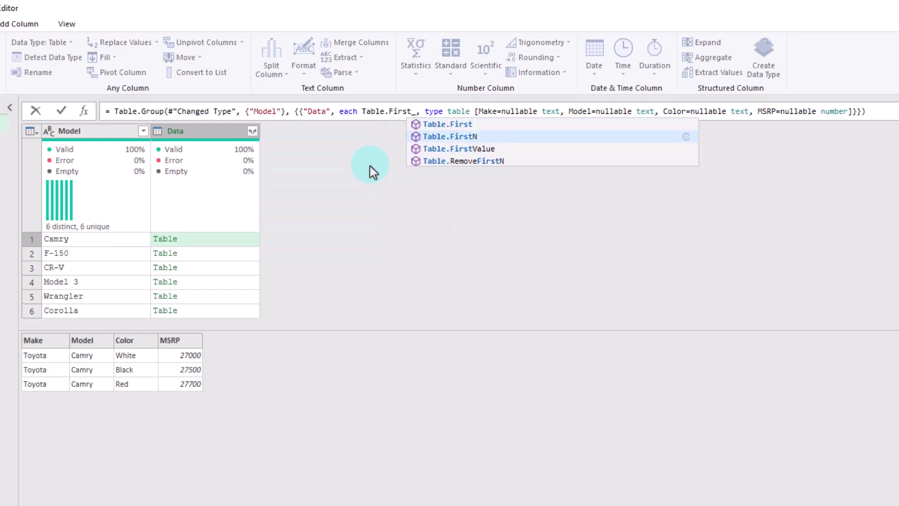
key("Tab")
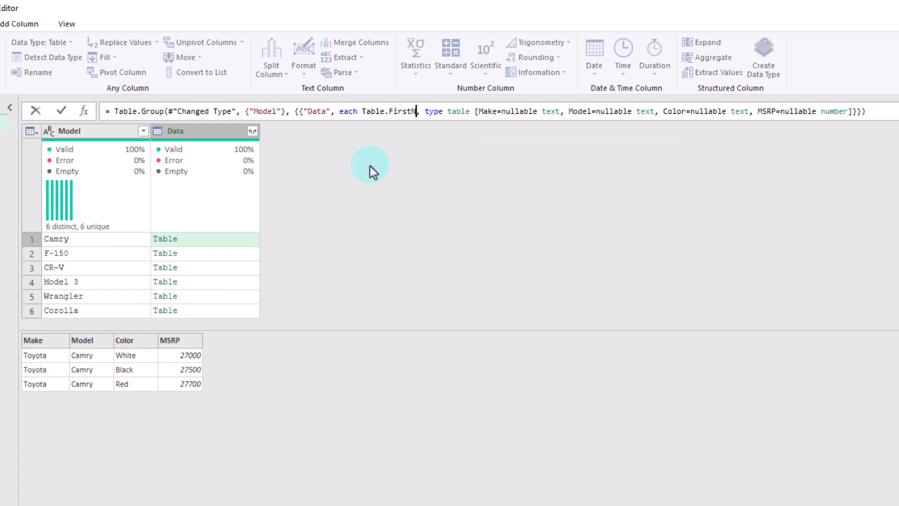
type("(_")
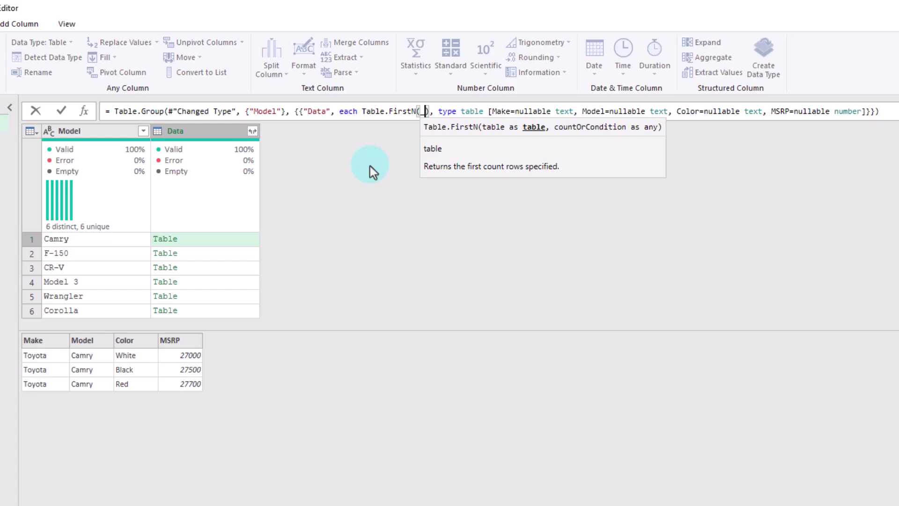
type(",")
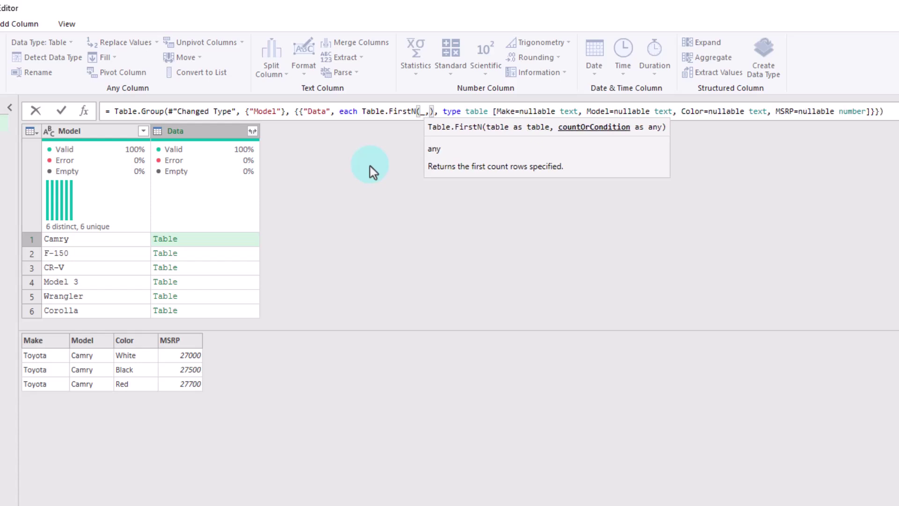
type("1")
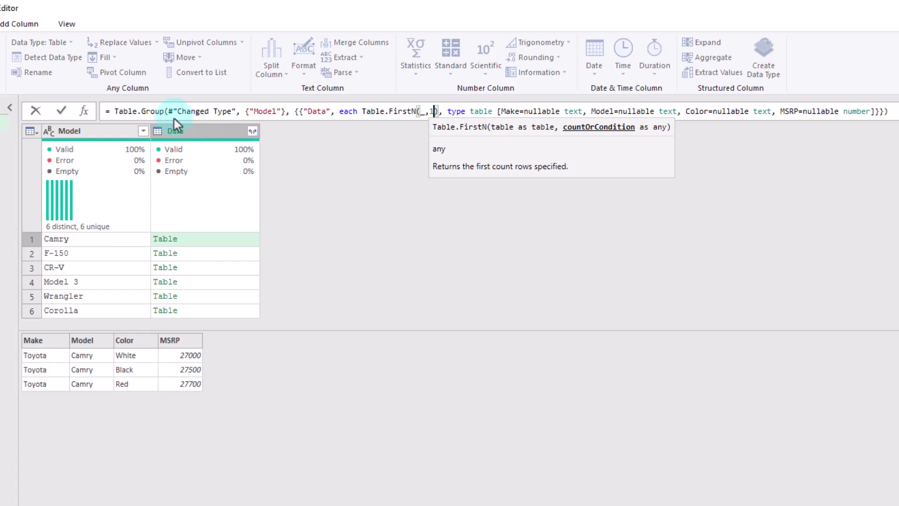
left_click(60, 112)
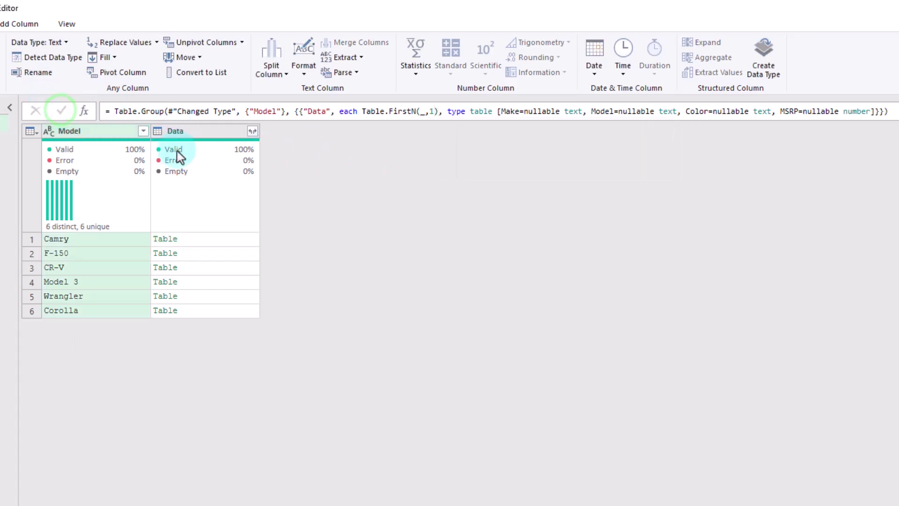
mouse_move(177, 150)
left_click(206, 268)
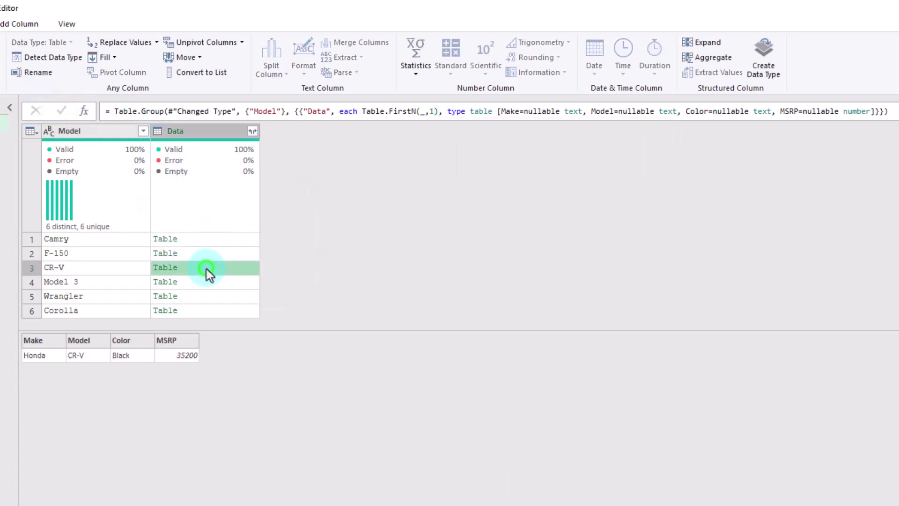
left_click(203, 239)
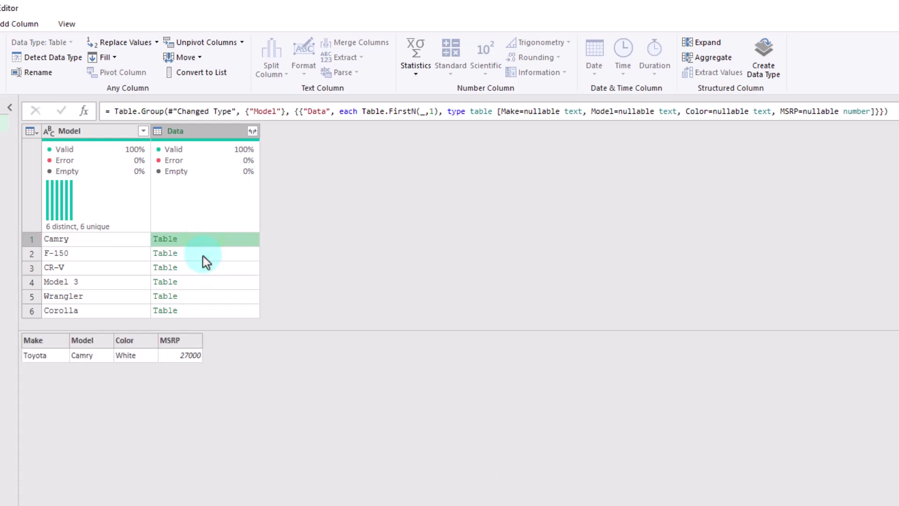
Step: Remove the Model column from the grouped query
left_click(118, 134)
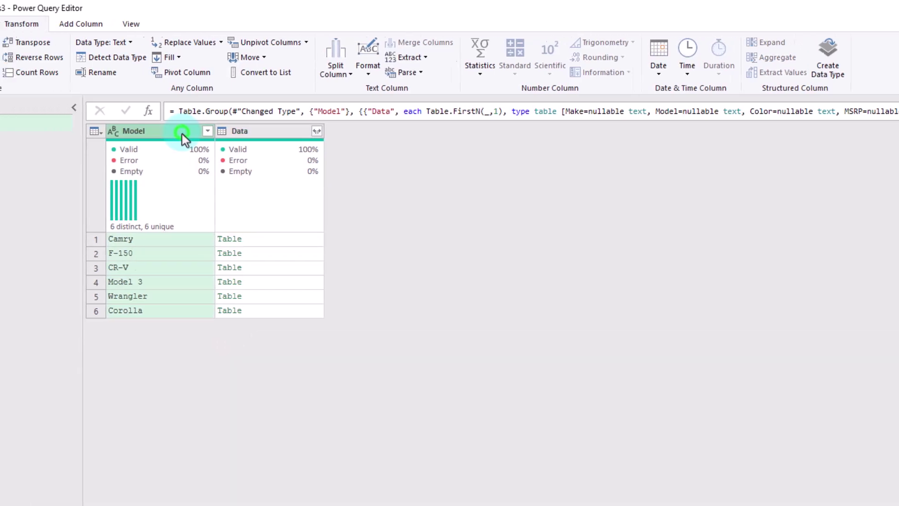
key("Delete")
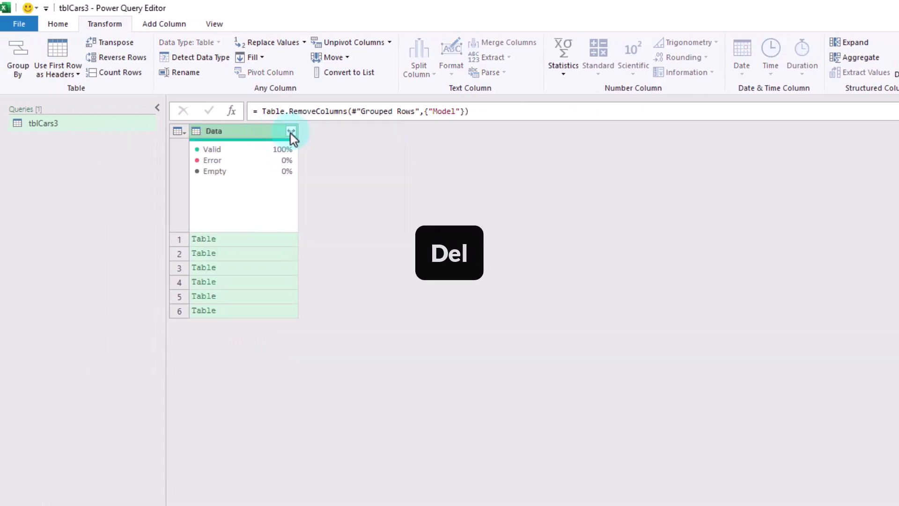
Step: Expand the Data column into Make, Model, Color and MSRP without using the original column name as prefix
left_click(292, 132)
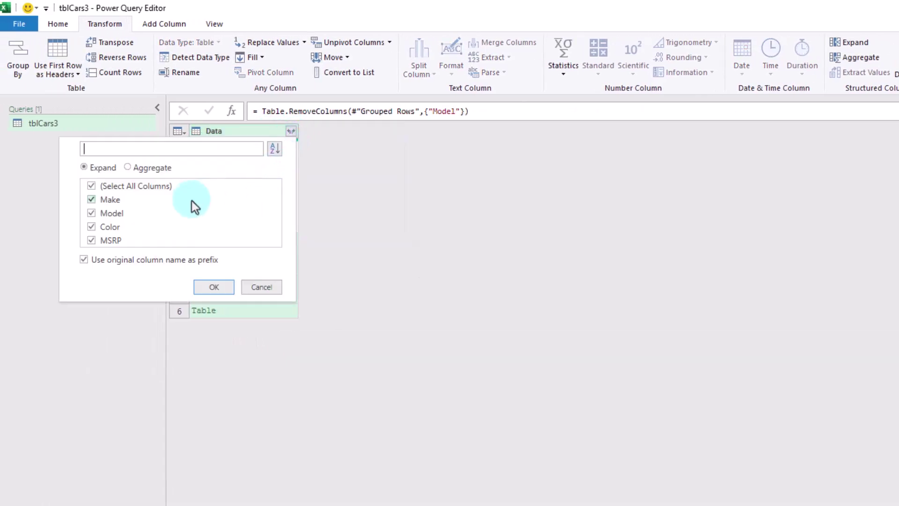
left_click(127, 261)
left_click(205, 289)
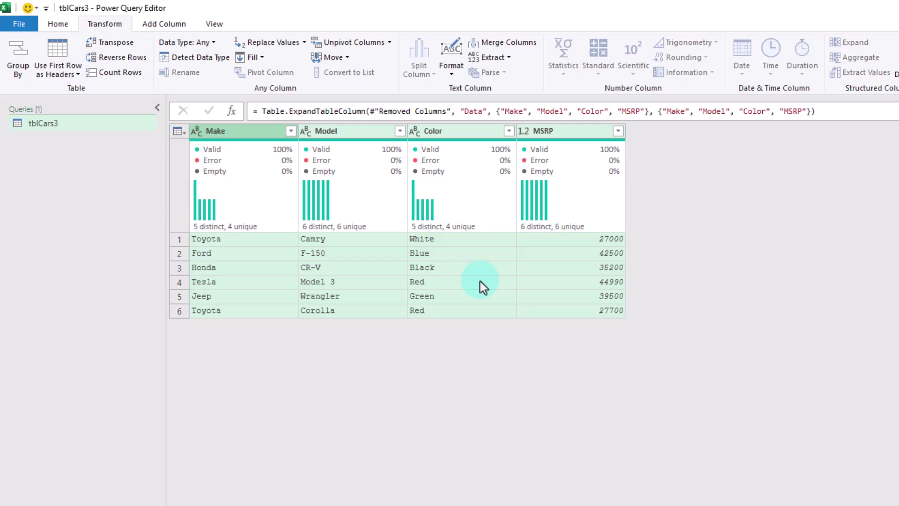
Step: Close the query and load it as a table onto the existing worksheet at cell G4, beside the source data
left_click(67, 25)
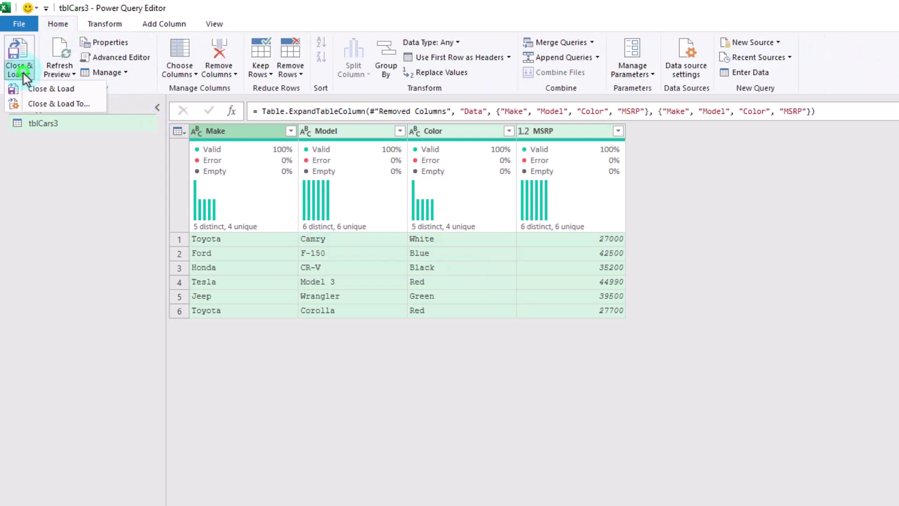
left_click(41, 106)
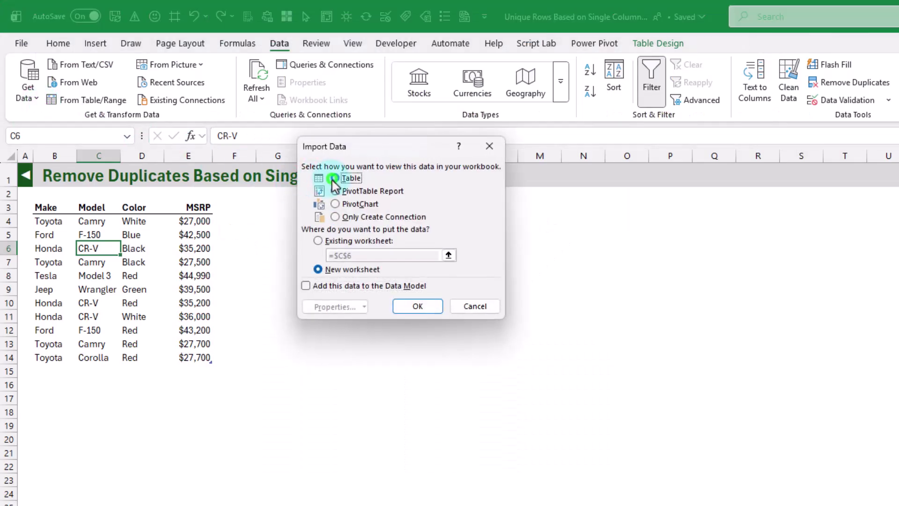
left_click(317, 241)
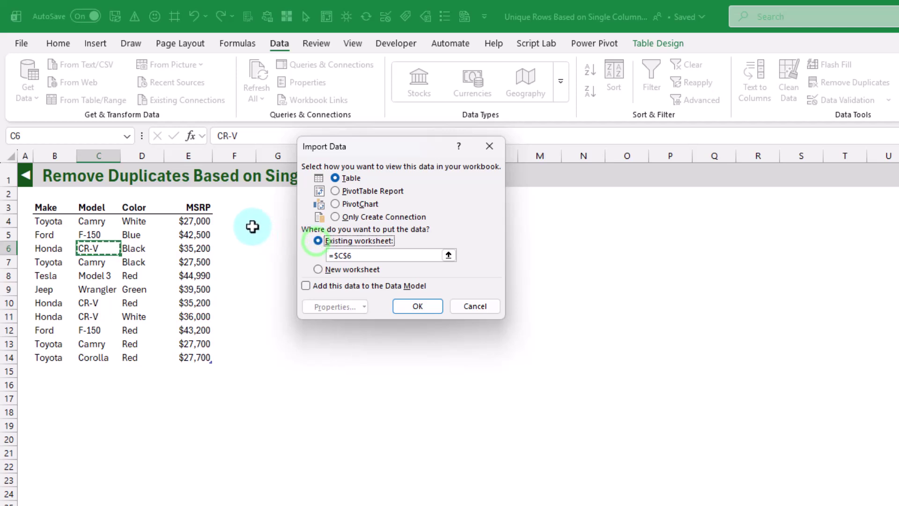
left_click(419, 307)
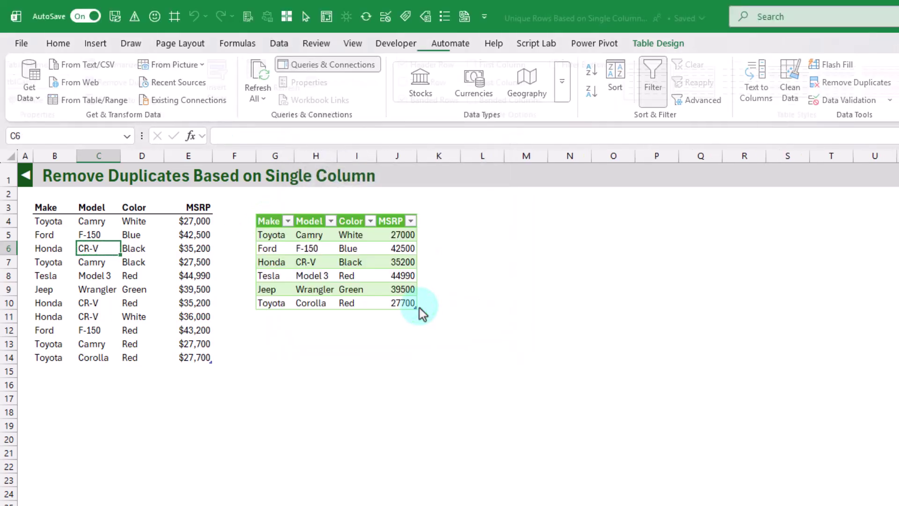